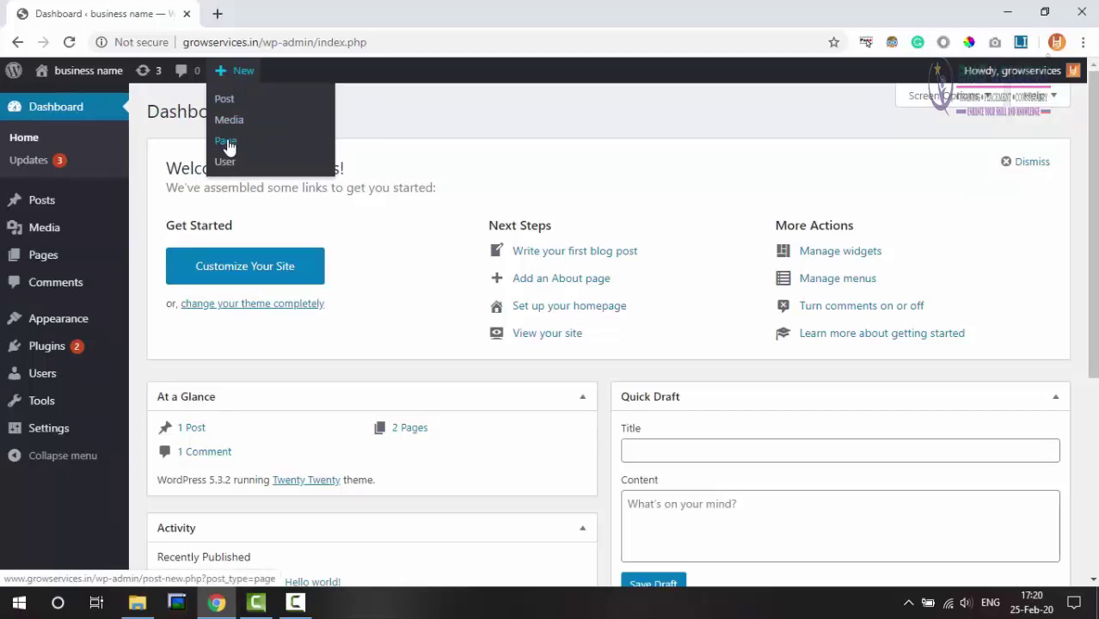
- Create a new page in the block editor, glance at the Manage Themes tab, then return to it
left_click(227, 142)
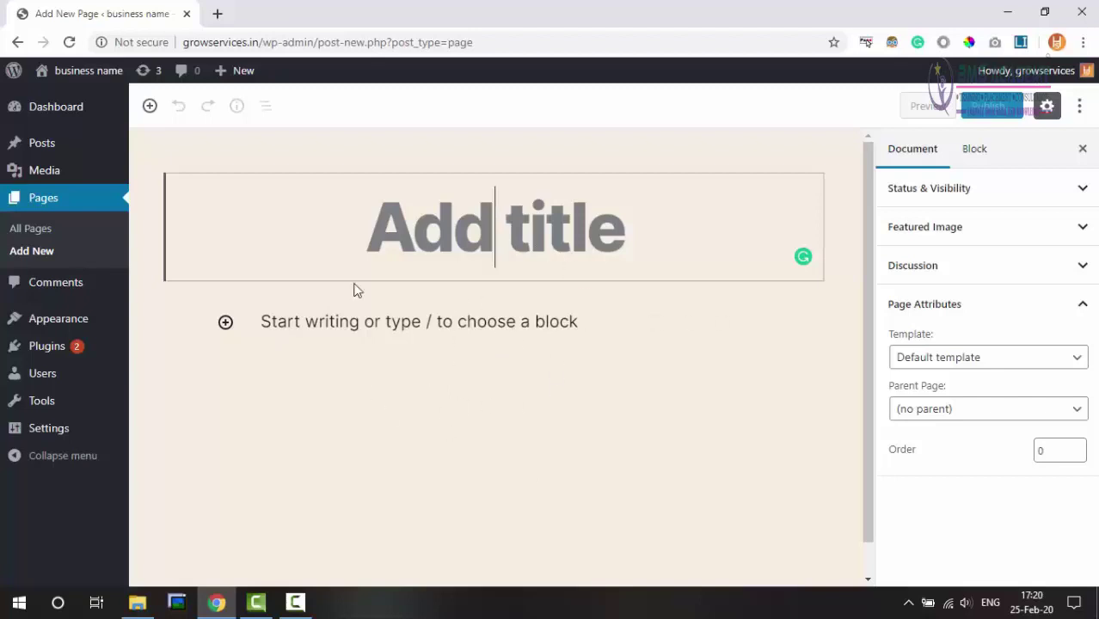
left_click(231, 360)
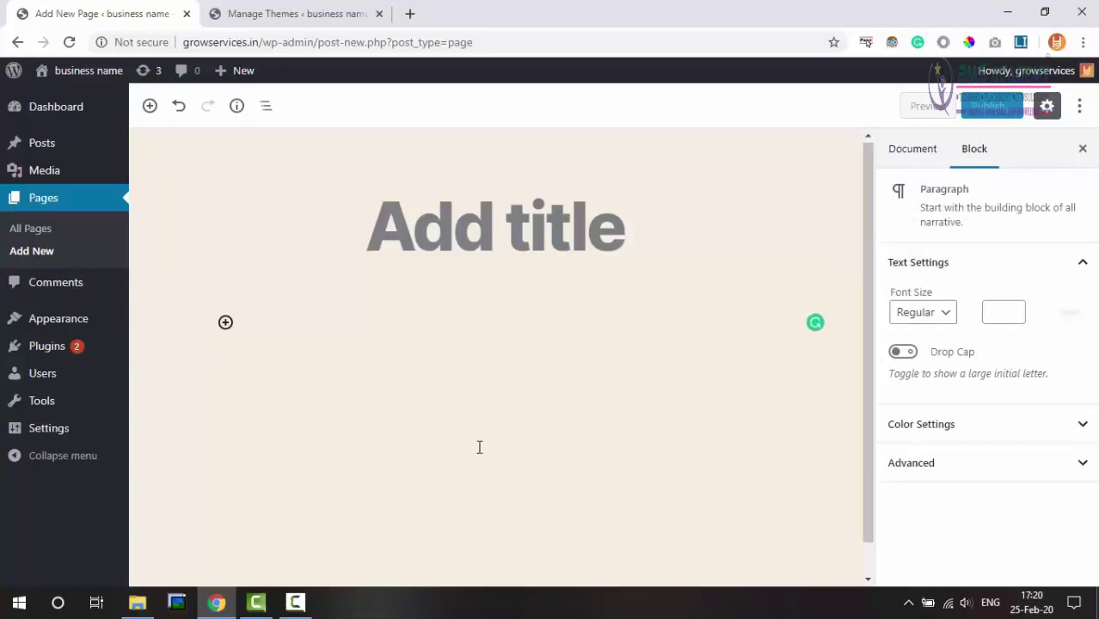
scroll(479, 444, "down", 1)
scroll(478, 444, "up", 1)
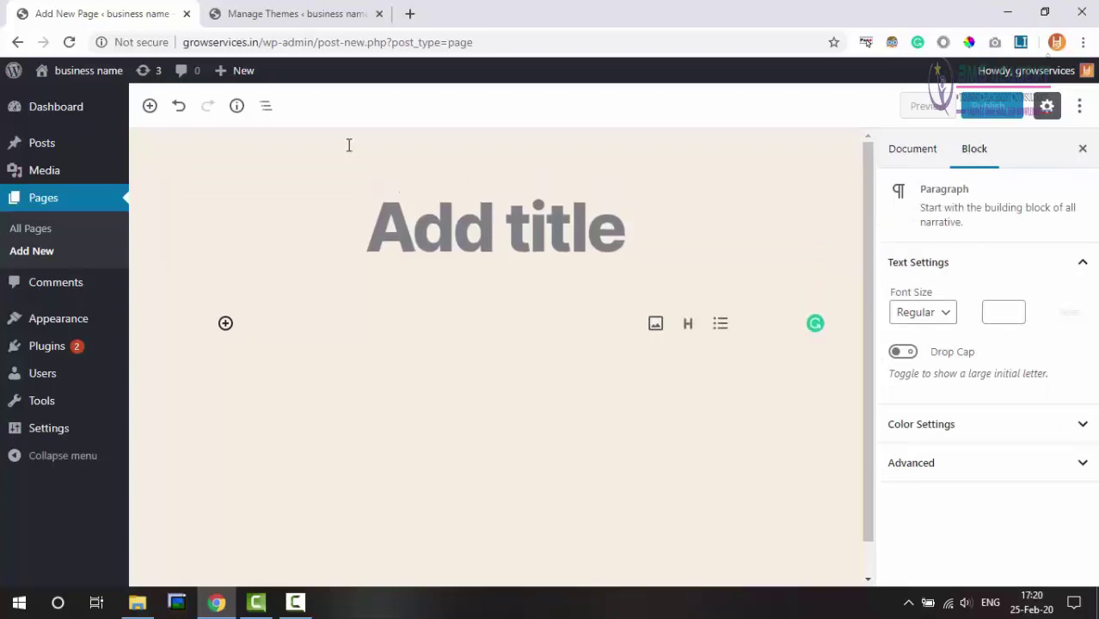
left_click(250, 10)
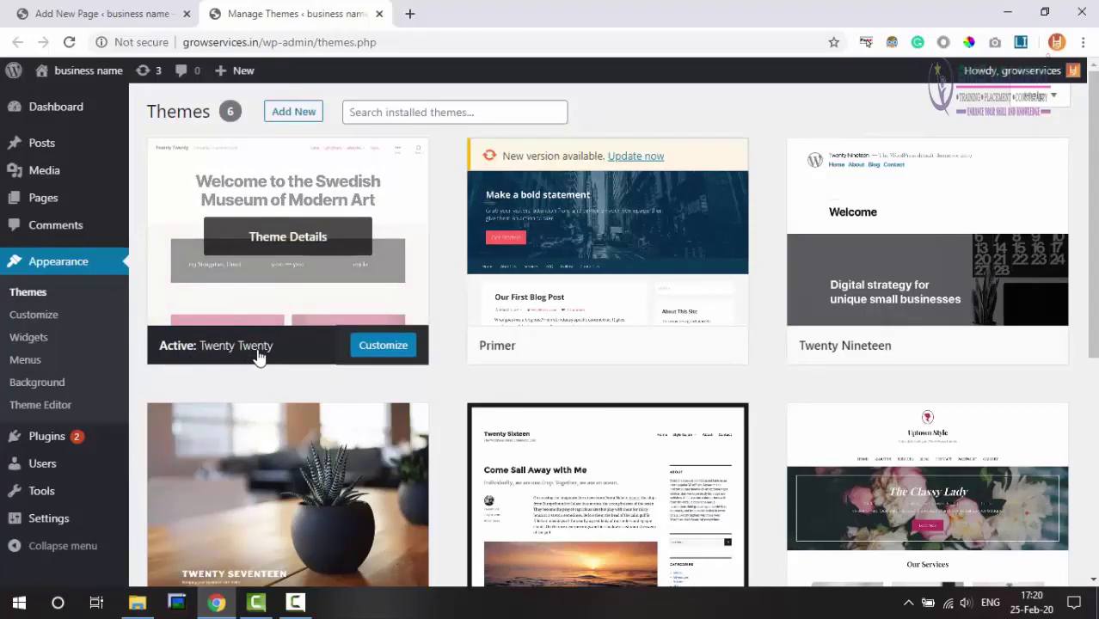
left_click(134, 14)
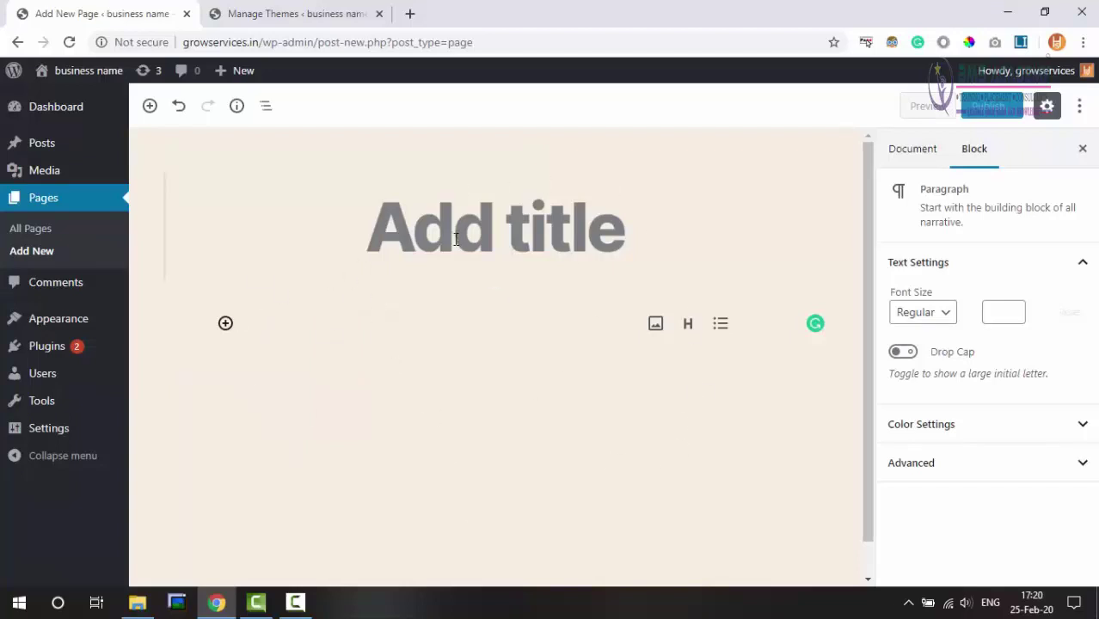
- Title the new page 'My Home' and move into the empty paragraph below
left_click(497, 230)
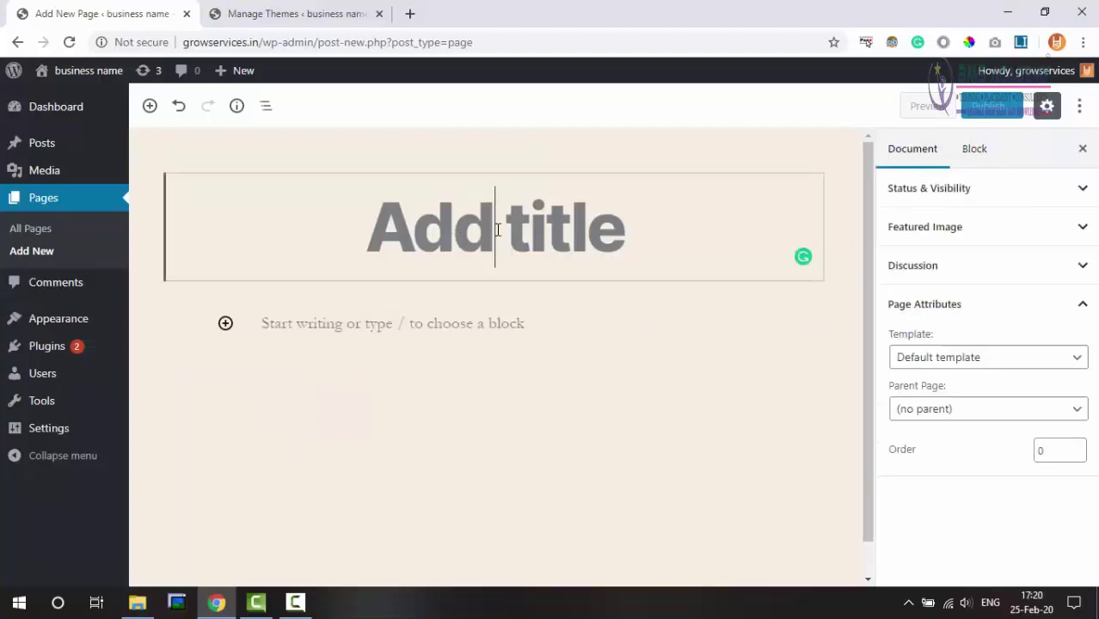
type("My Home")
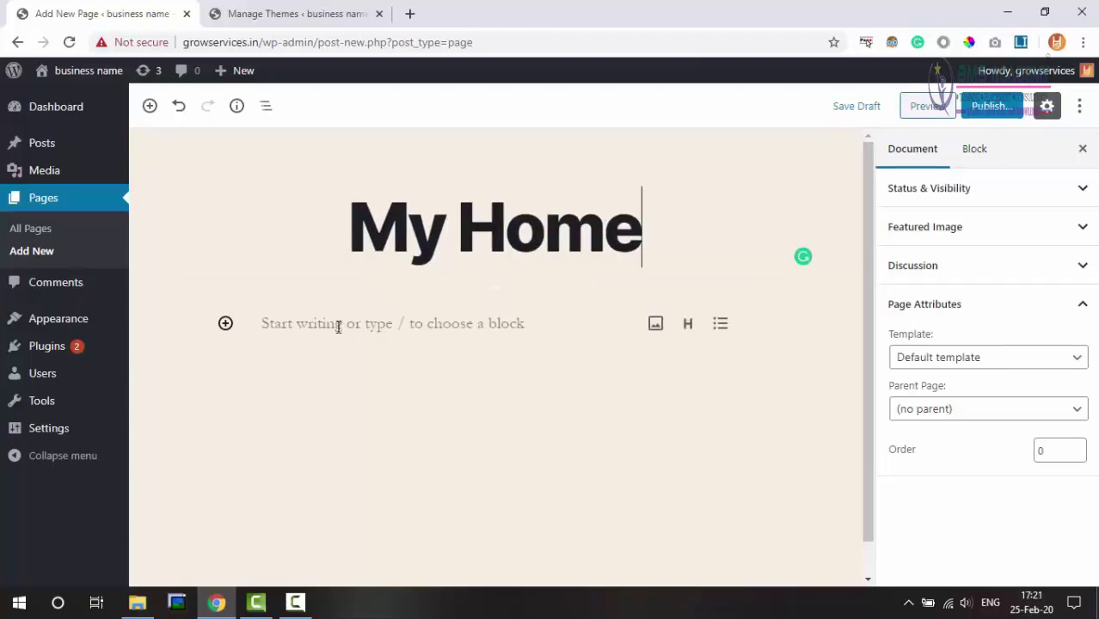
mouse_move(392, 323)
left_click(297, 323)
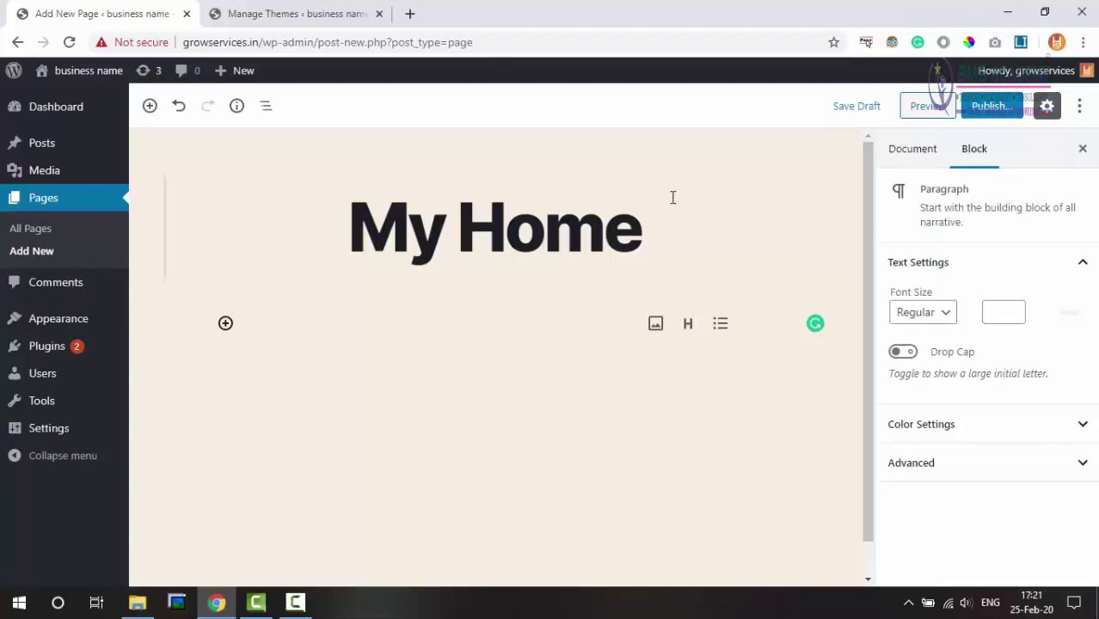
- Generate lorem ipsum placeholder text and paste it into the first paragraph
left_click(1021, 43)
key("ctrl+a")
key("ctrl+c")
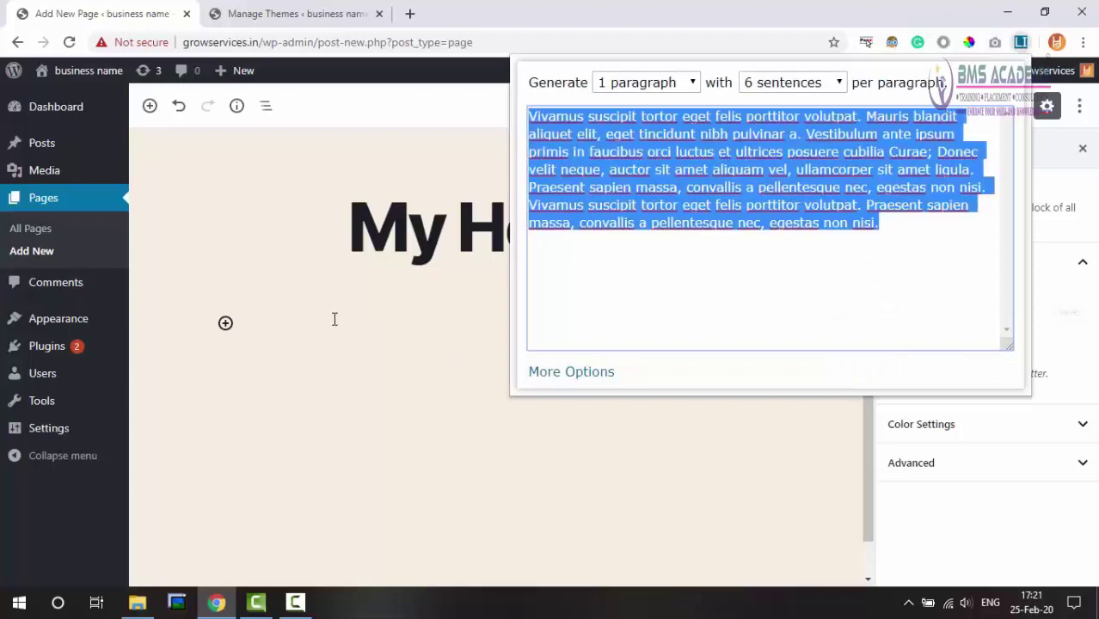
left_click(326, 318)
key("ctrl+v")
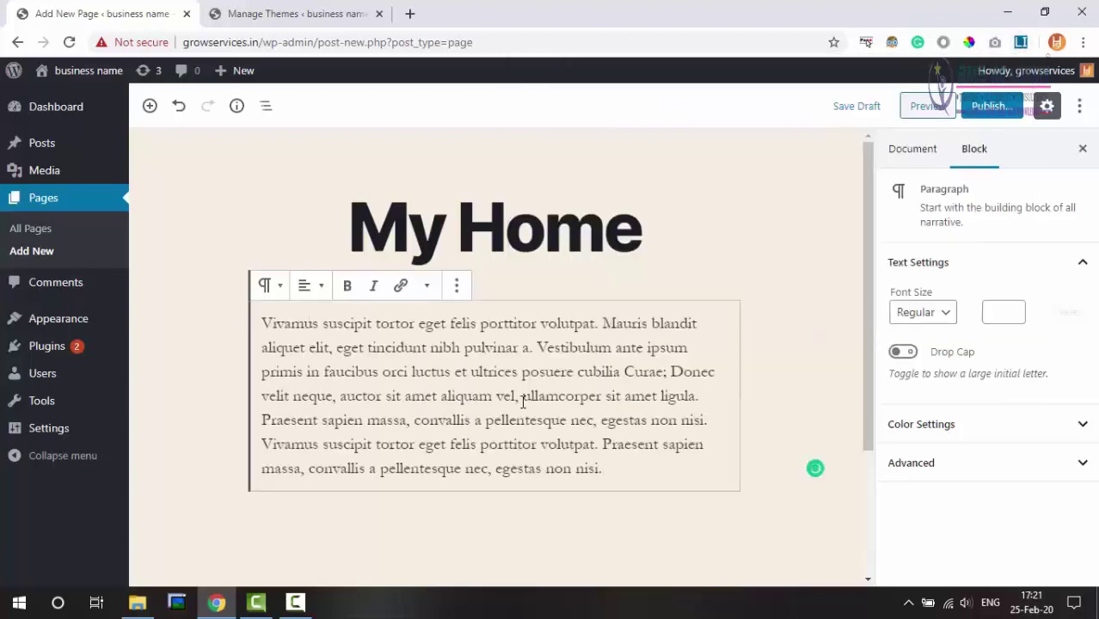
scroll(597, 407, "down", 2)
- Add the same text as a quote block and insert the globe image from the Media Library
key("Return")
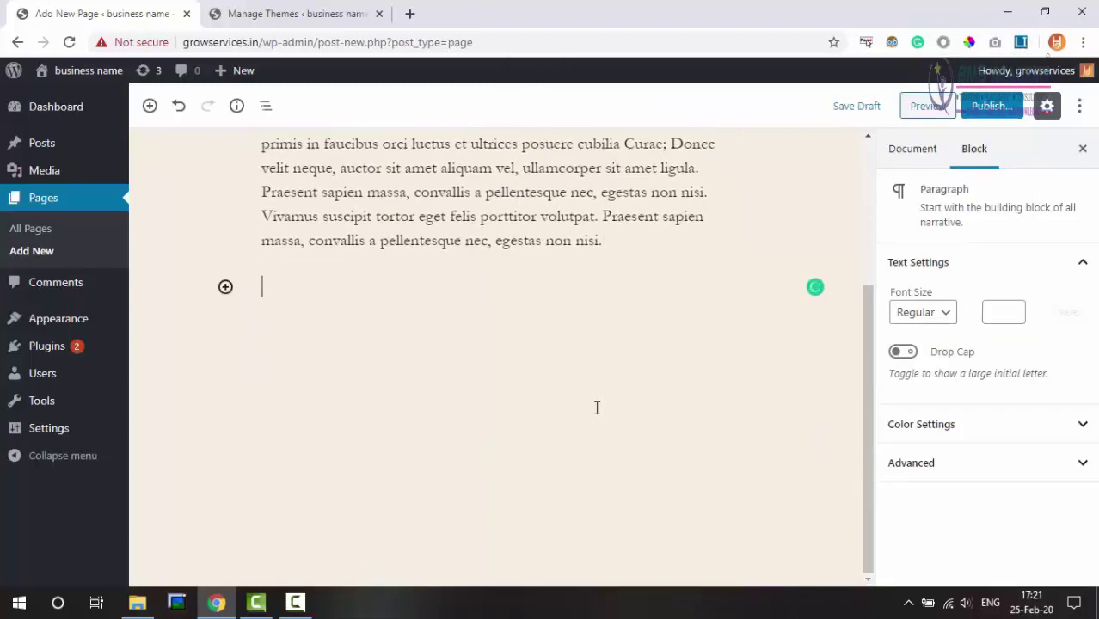
key("BackSpace")
key("ctrl+v")
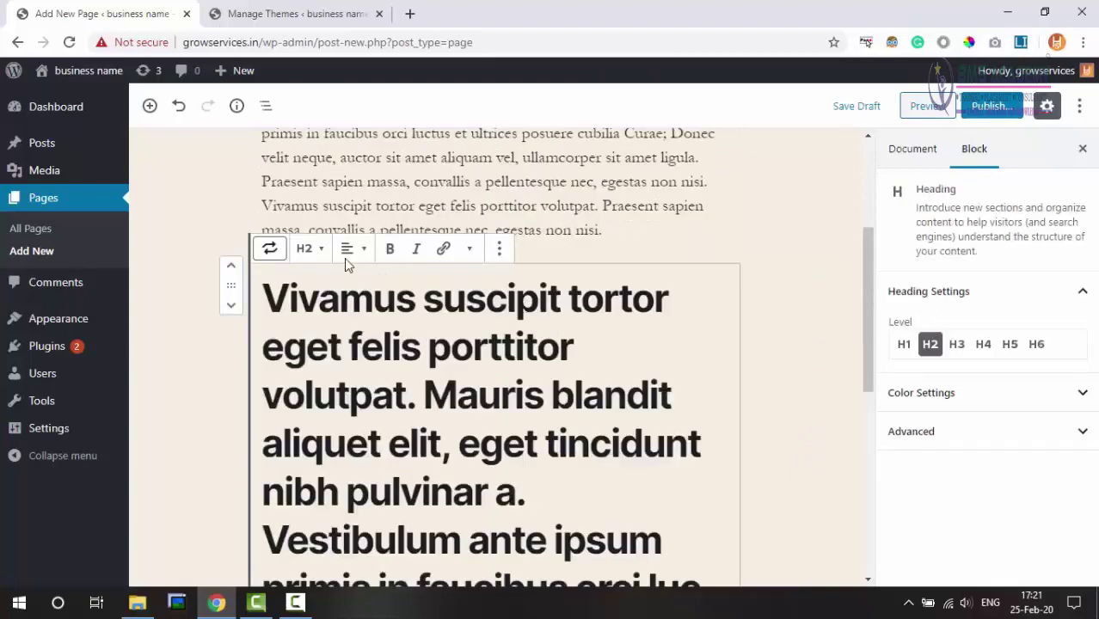
left_click(309, 249)
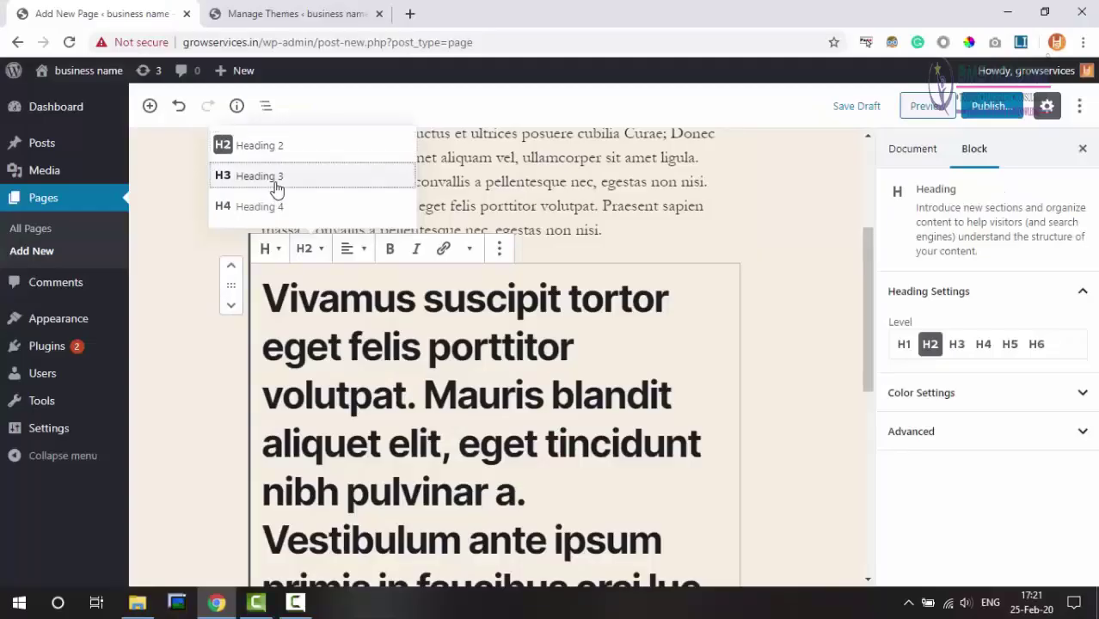
left_click(284, 179)
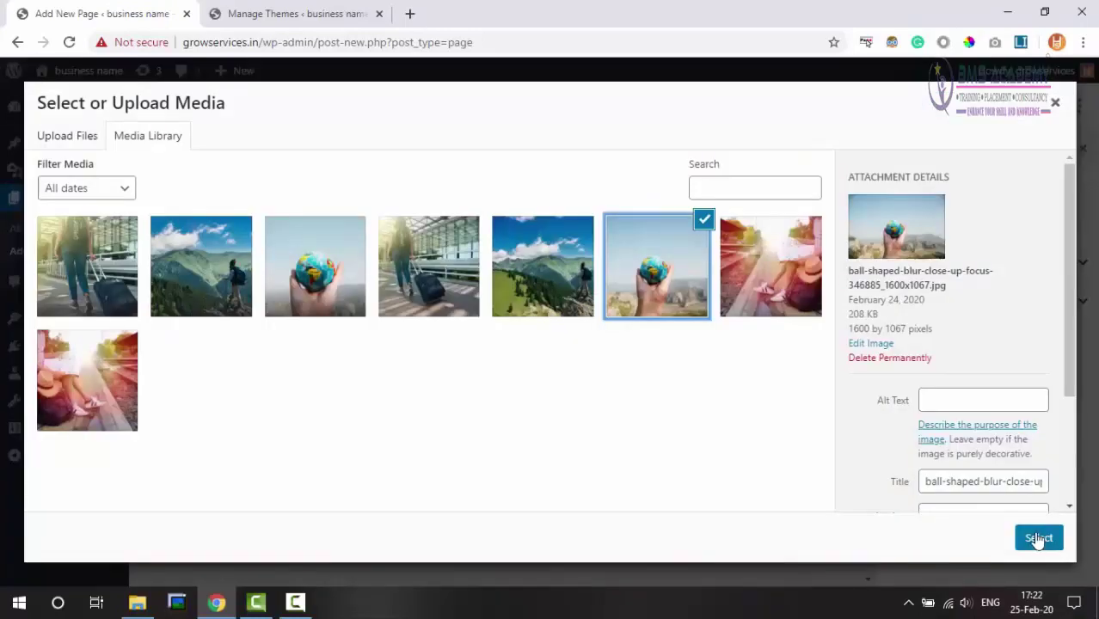
left_click(1038, 540)
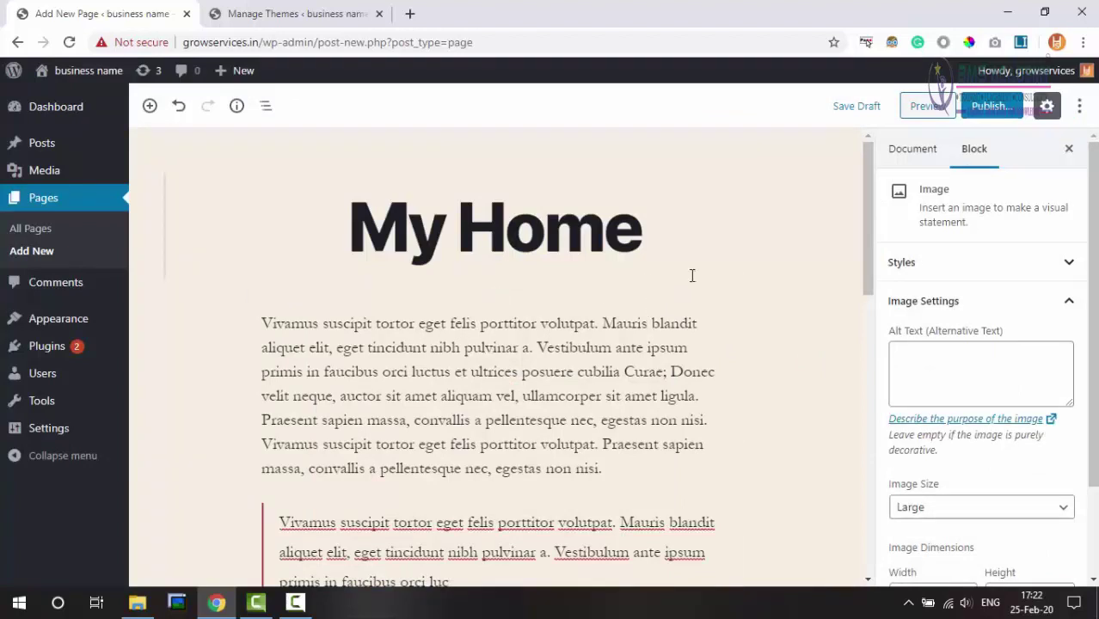
- Switch the sidebar to Document settings and browse Status & Visibility, Discussion and Page Attributes
left_click(913, 153)
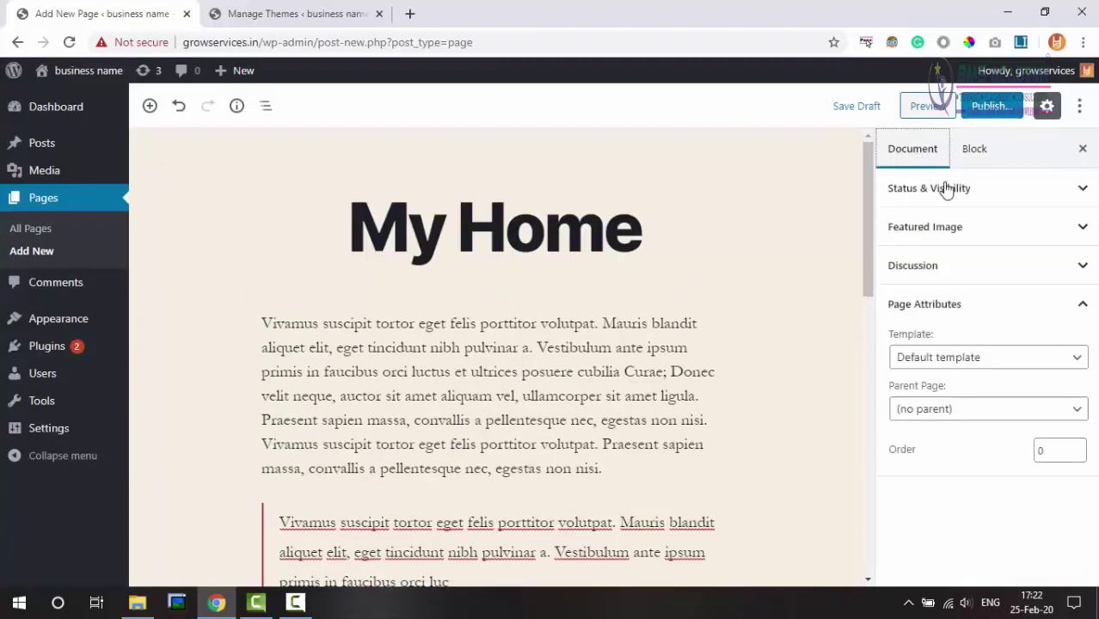
left_click(1061, 197)
left_click(1061, 194)
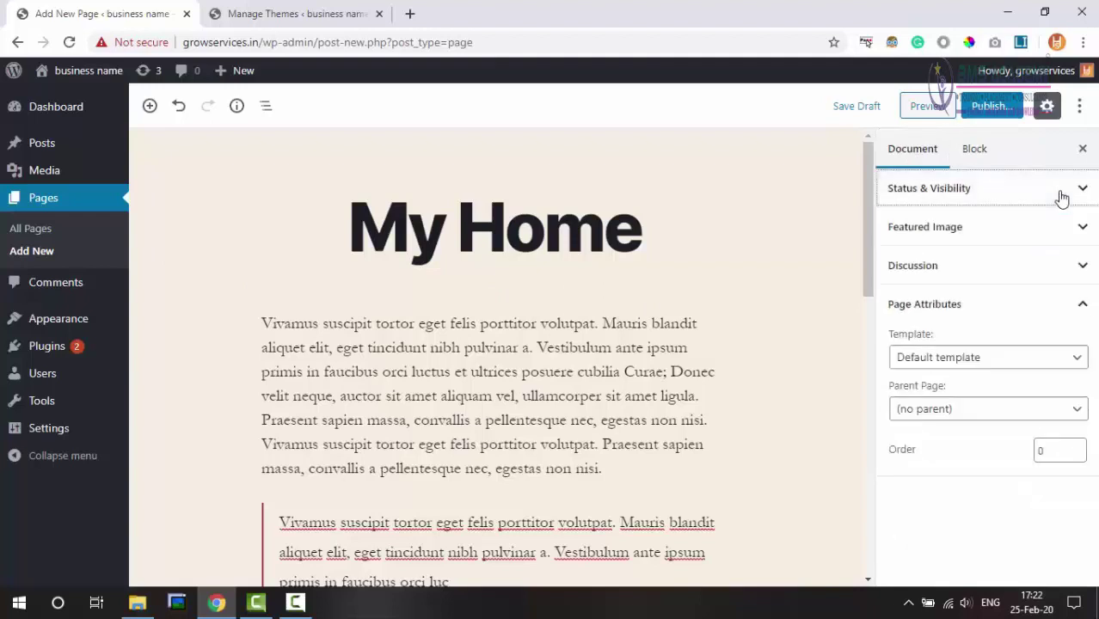
double_click(1075, 268)
left_click(1054, 309)
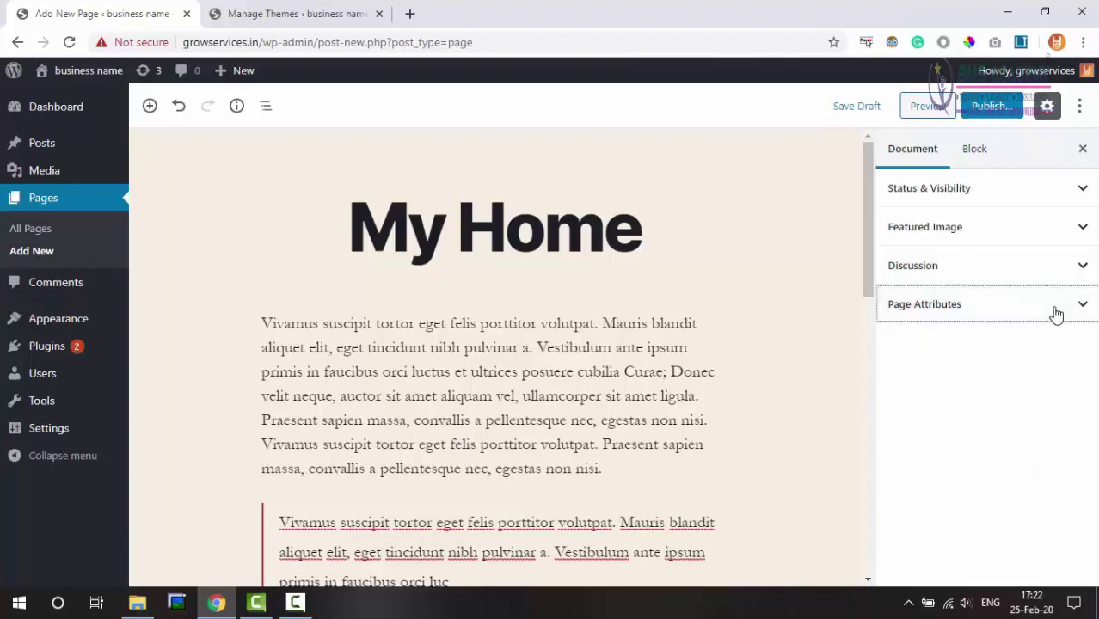
left_click(1056, 314)
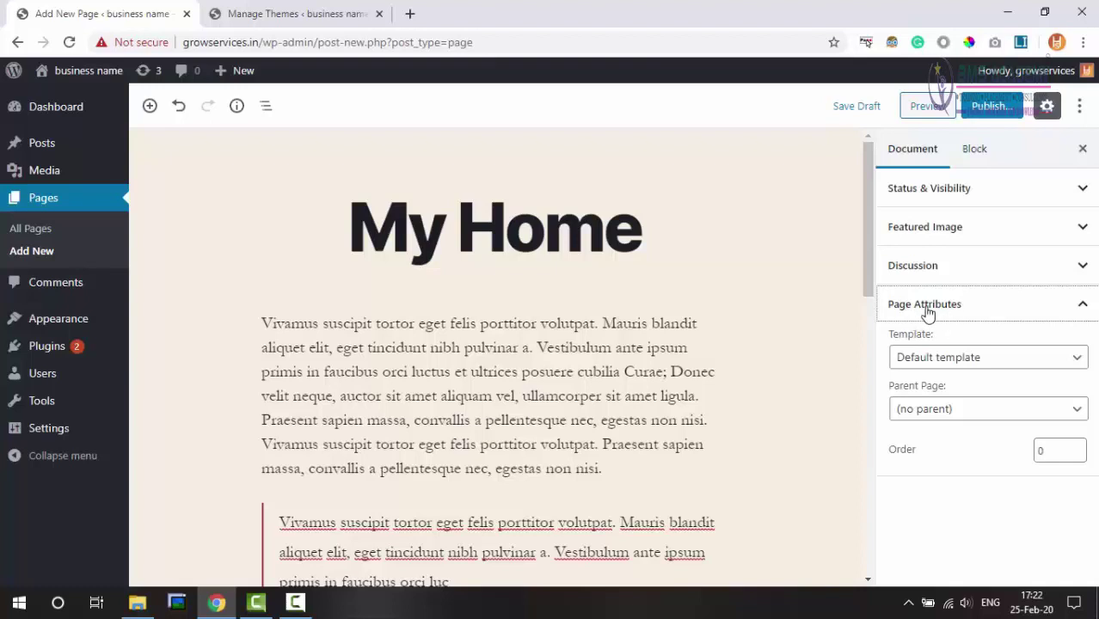
- In Page Attributes, keep the Default template and leave Parent Page as (no parent)
left_click(999, 363)
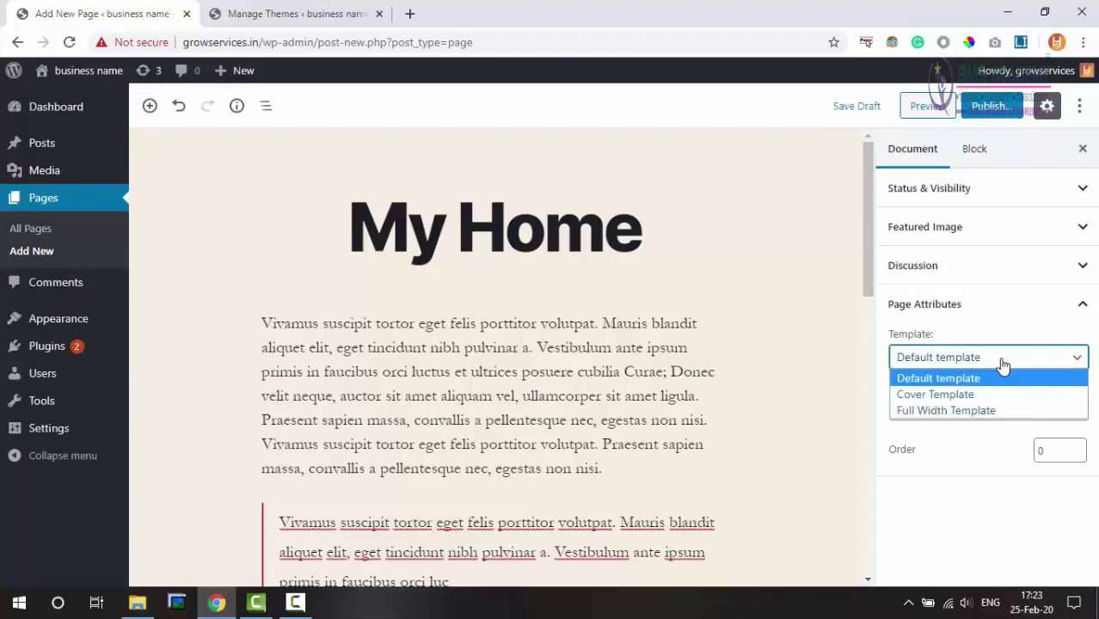
left_click(1001, 365)
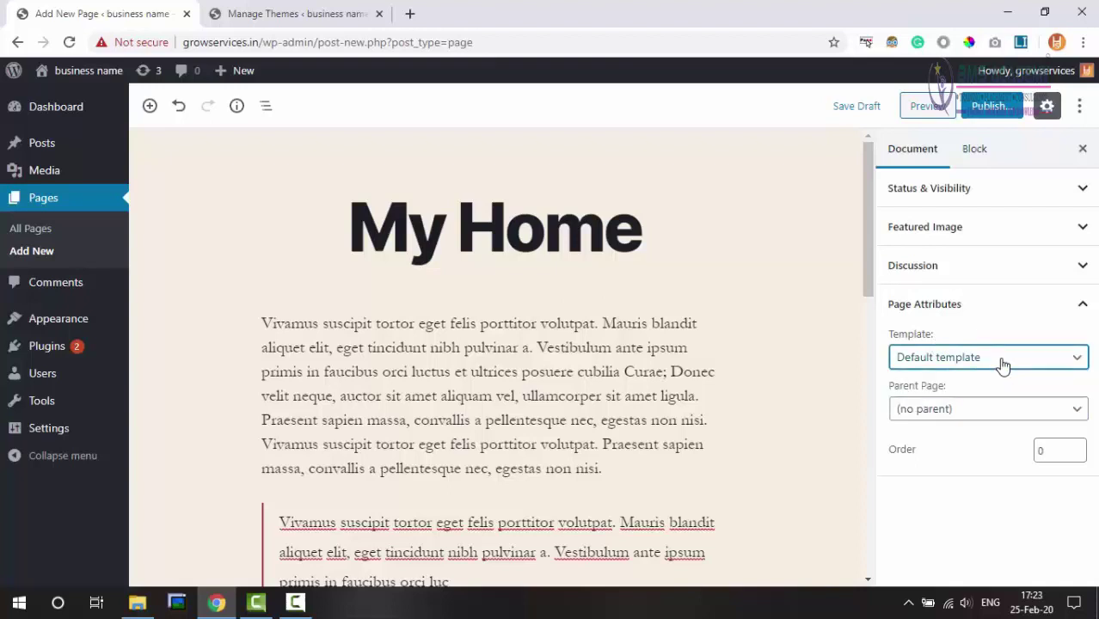
left_click(934, 360)
left_click(935, 359)
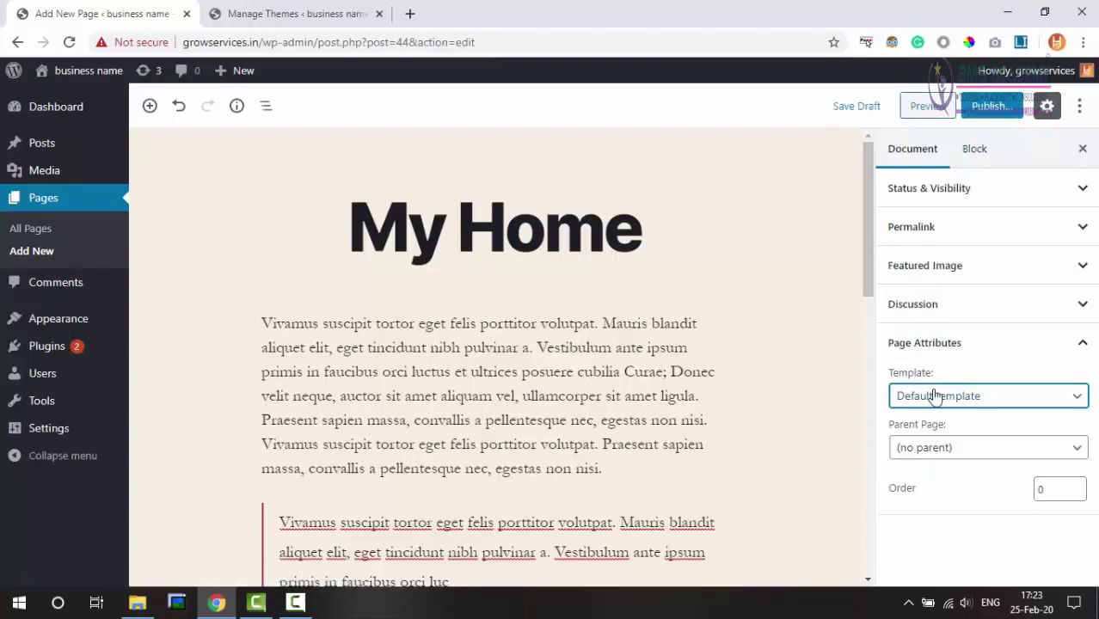
left_click(939, 451)
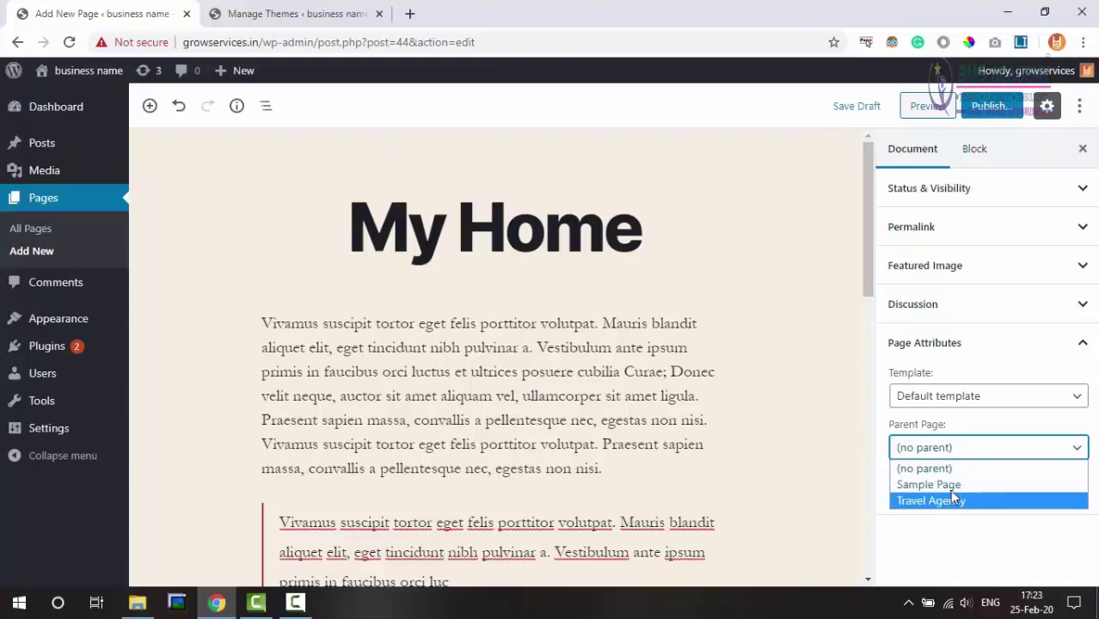
left_click(944, 449)
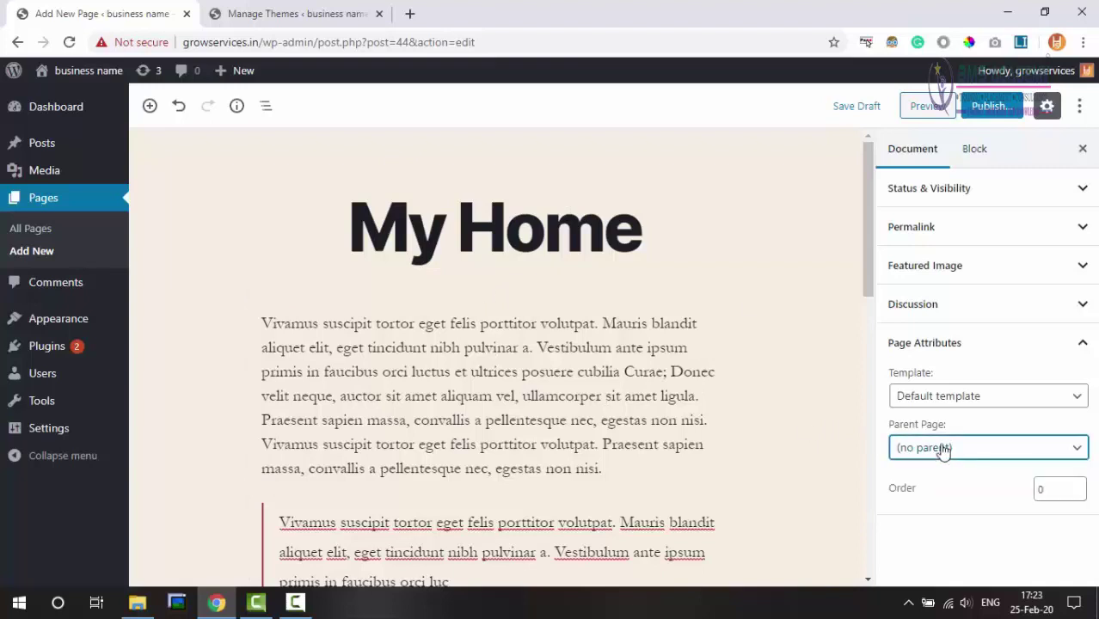
left_click(1038, 499)
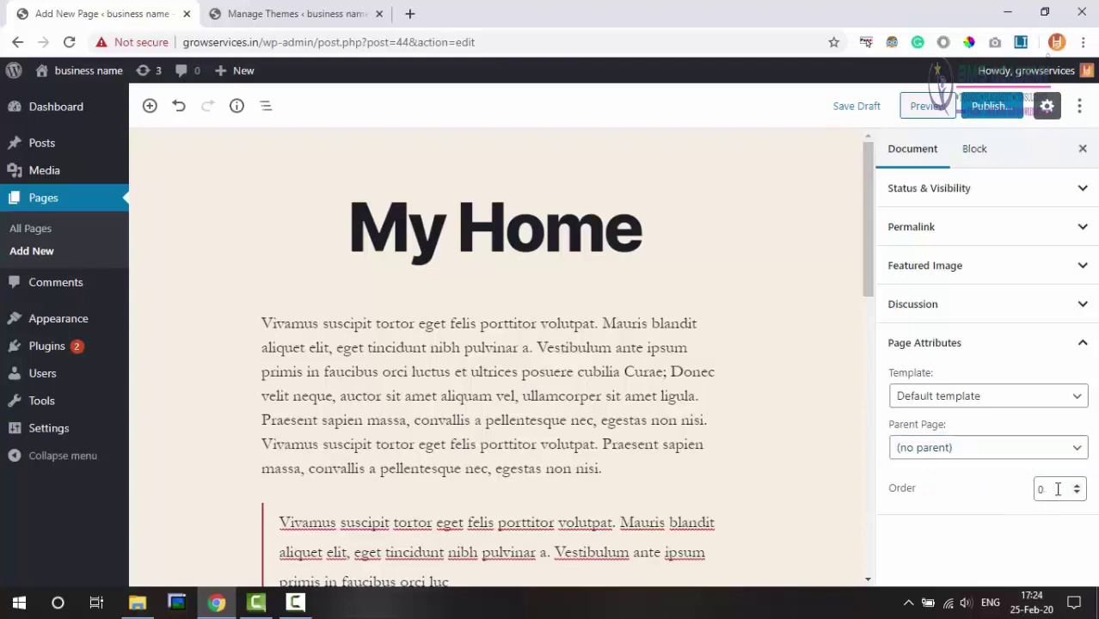
left_click(1057, 489)
left_click(995, 489)
left_click(1050, 490)
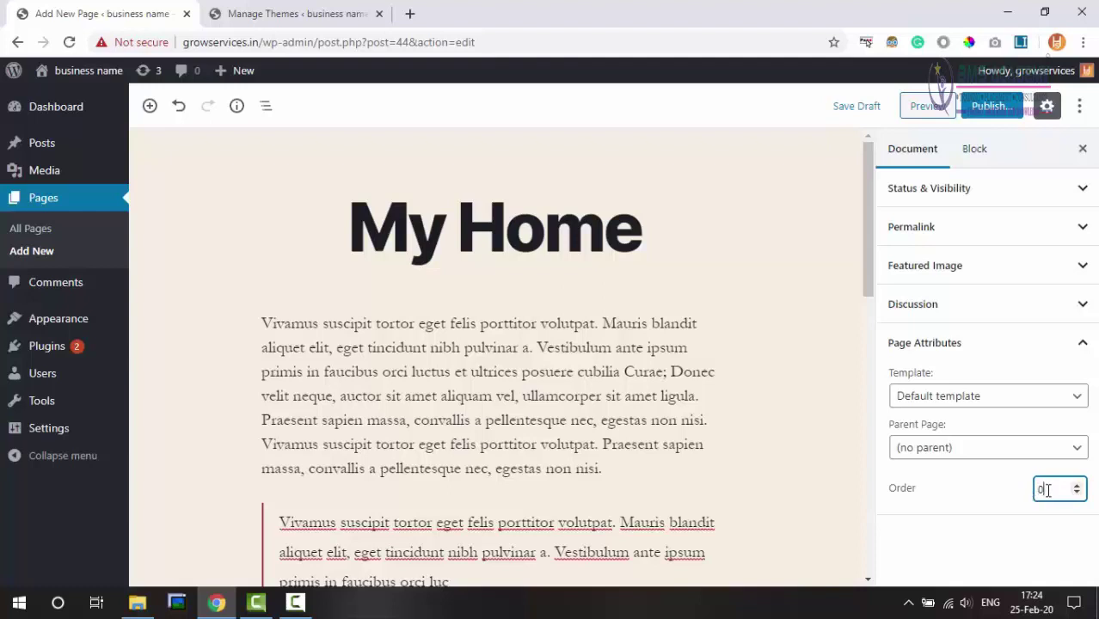
left_click(969, 491)
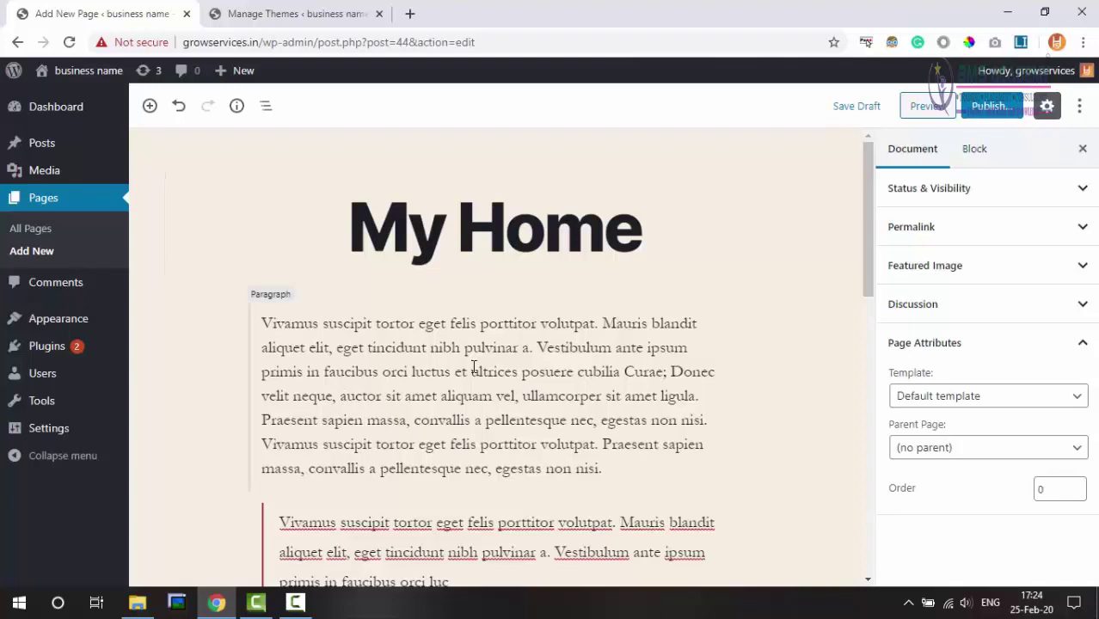
left_click(413, 356)
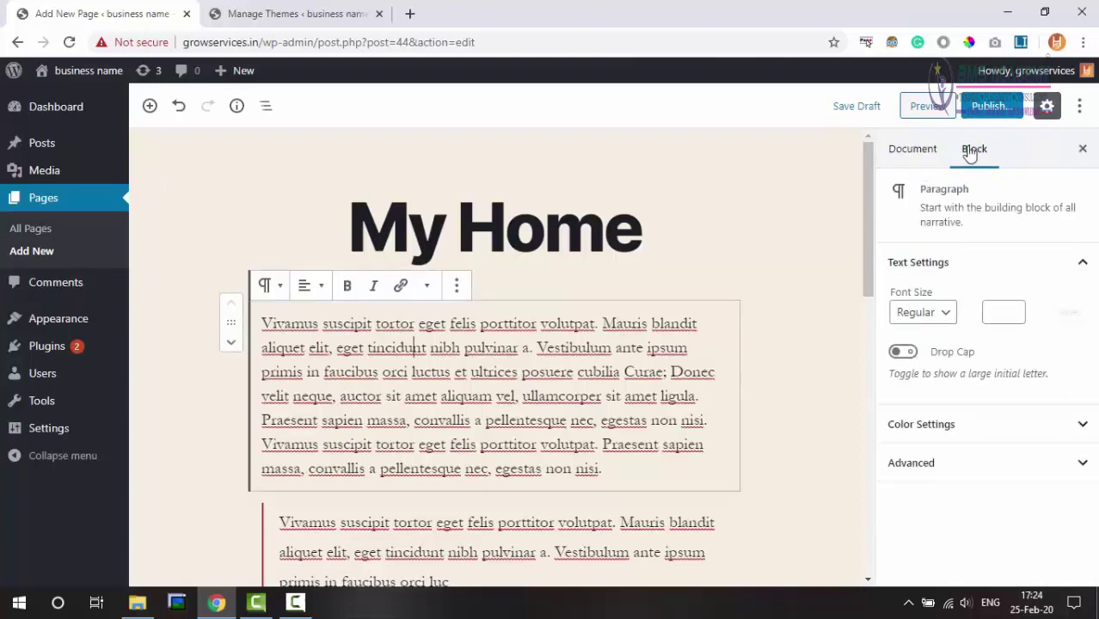
left_click(912, 156)
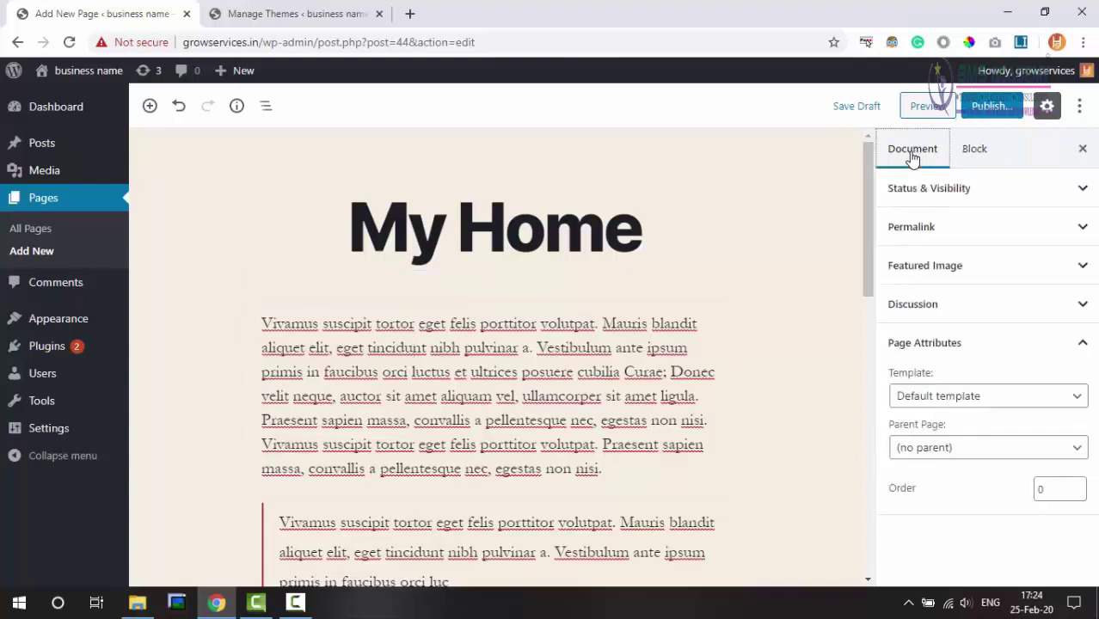
left_click(513, 368)
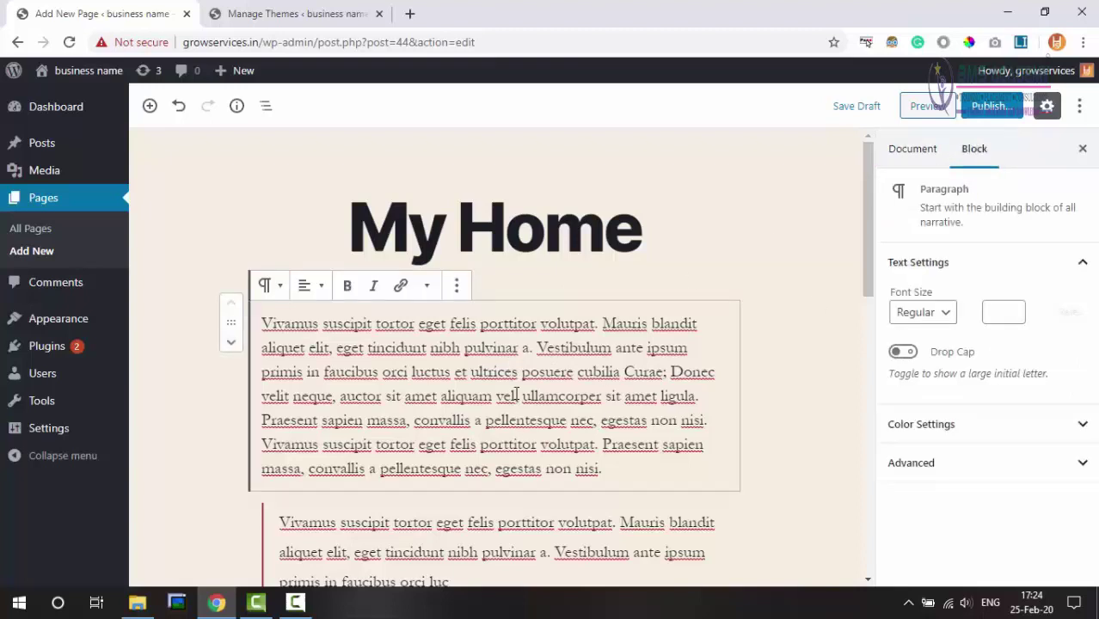
mouse_move(926, 195)
left_mouse_down()
mouse_move(957, 215)
mouse_move(919, 286)
left_mouse_up()
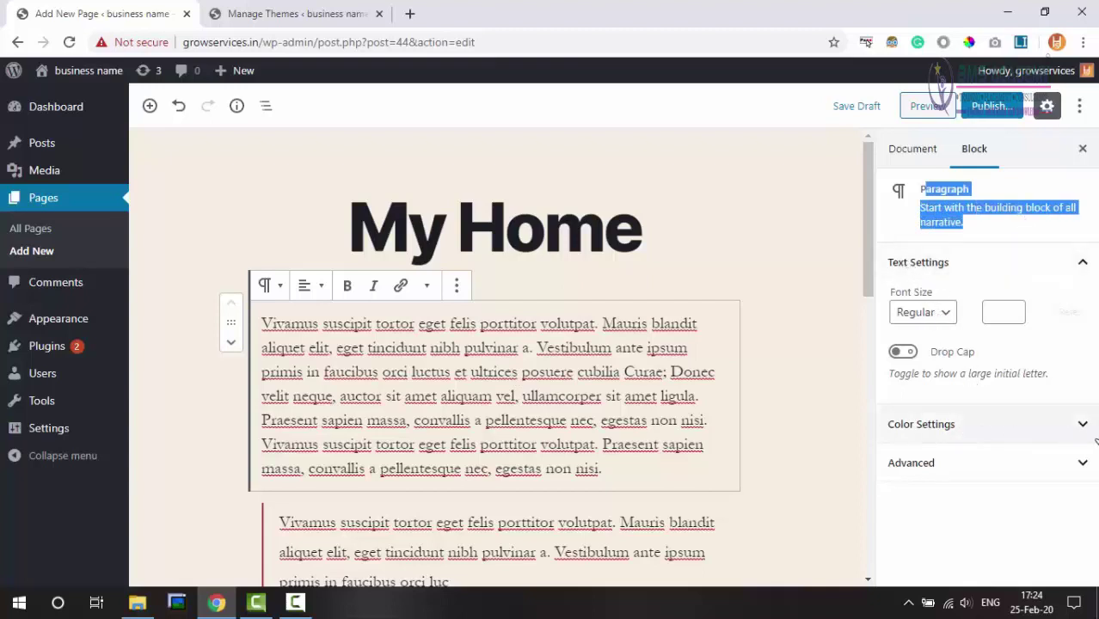
left_click(948, 258)
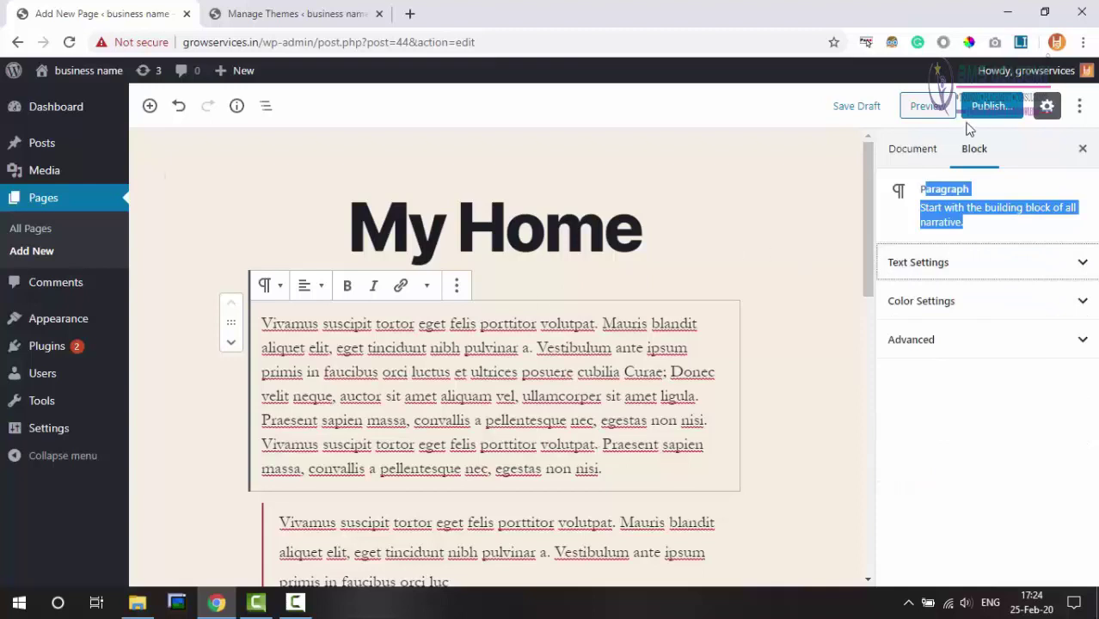
left_click(912, 149)
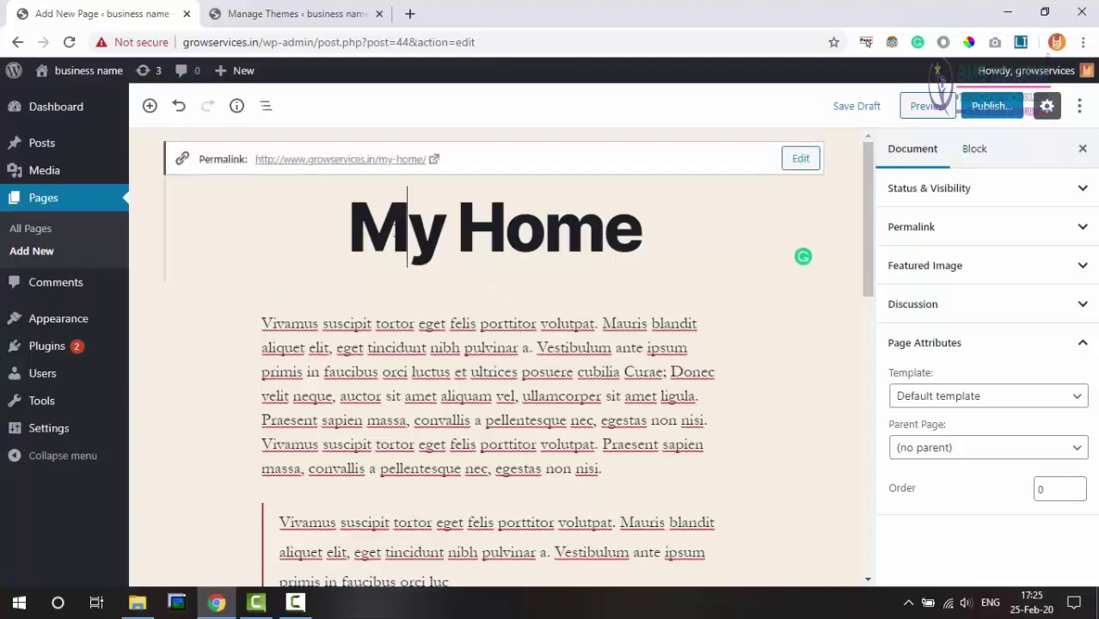
- Append 'page-manual-link' to the slug so the permalink ends in my-home-page-manual-link
left_click_drag(393, 232, 505, 228)
left_click(505, 227)
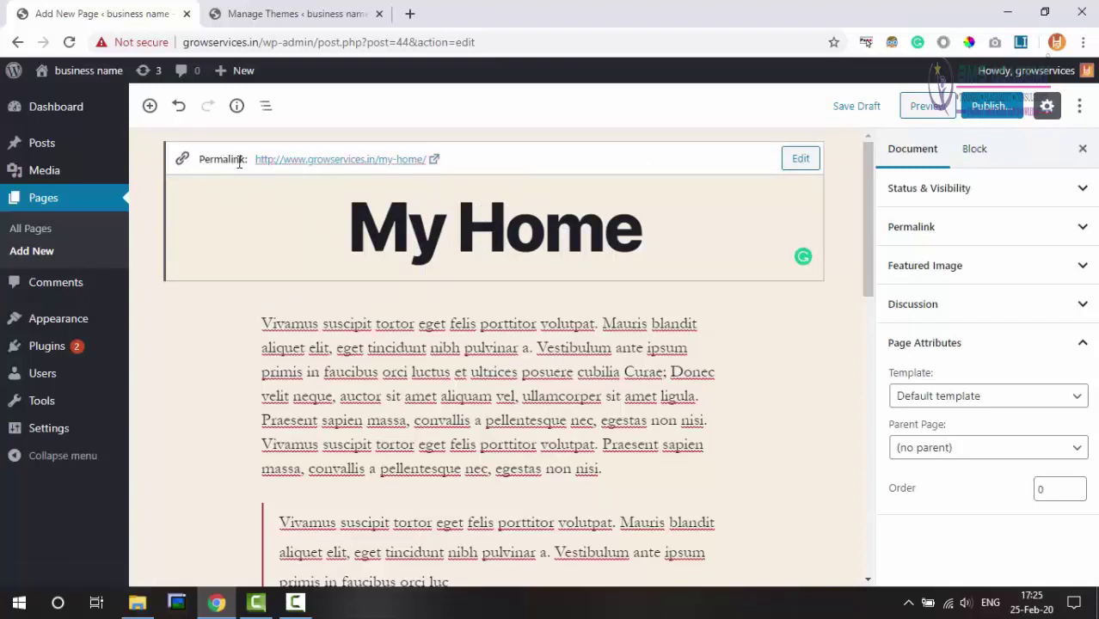
left_click(801, 161)
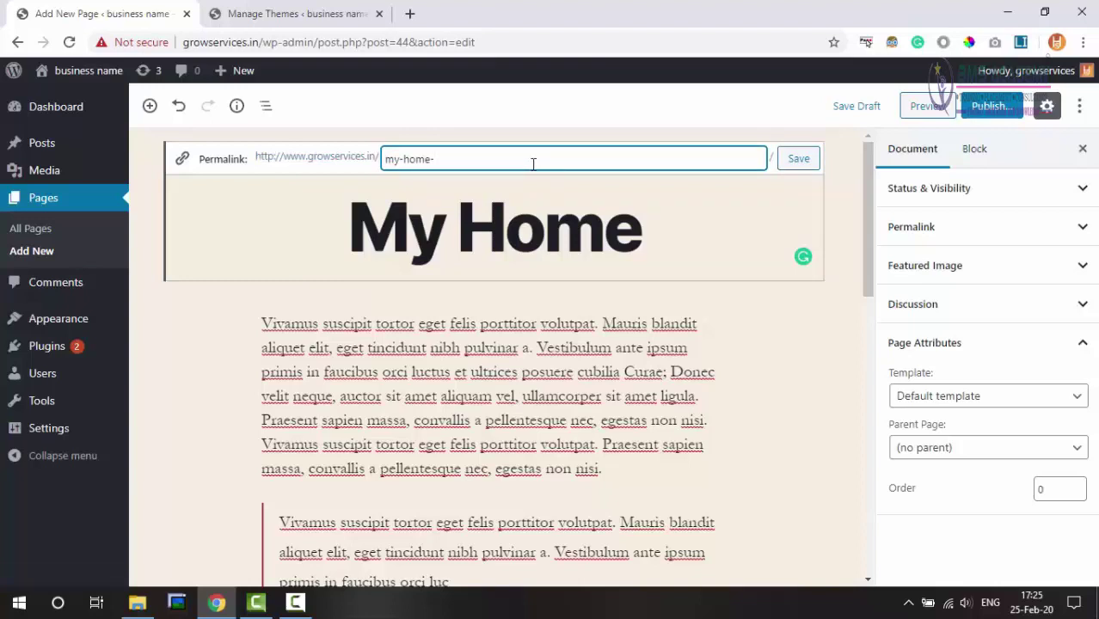
type("page-manual-link")
left_click(795, 158)
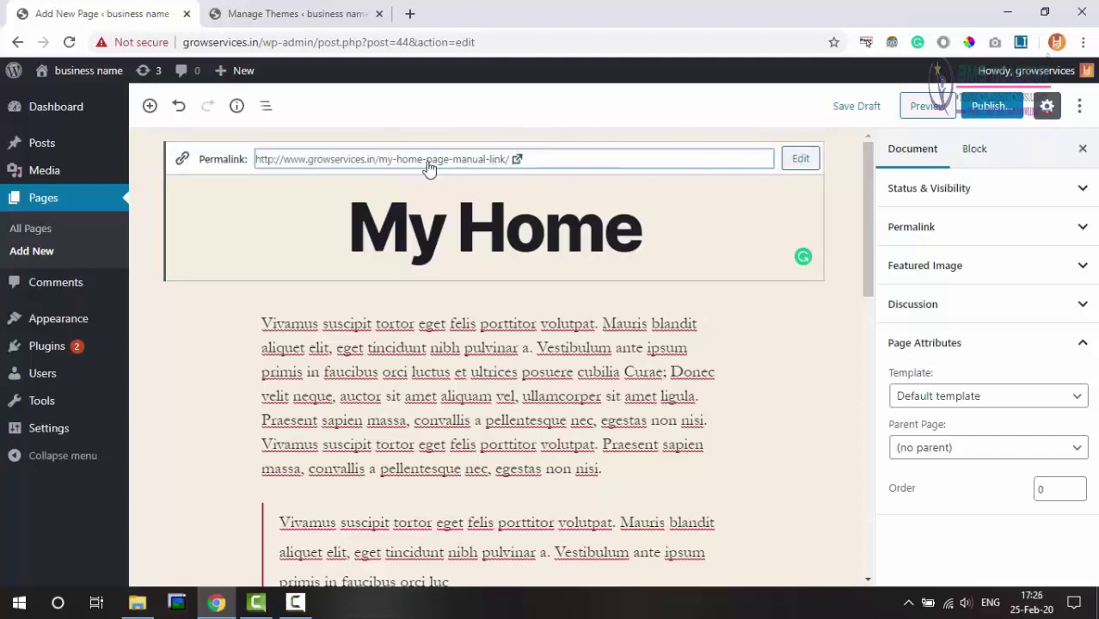
- Select the first paragraph block and scroll through the page's content
left_click(628, 395)
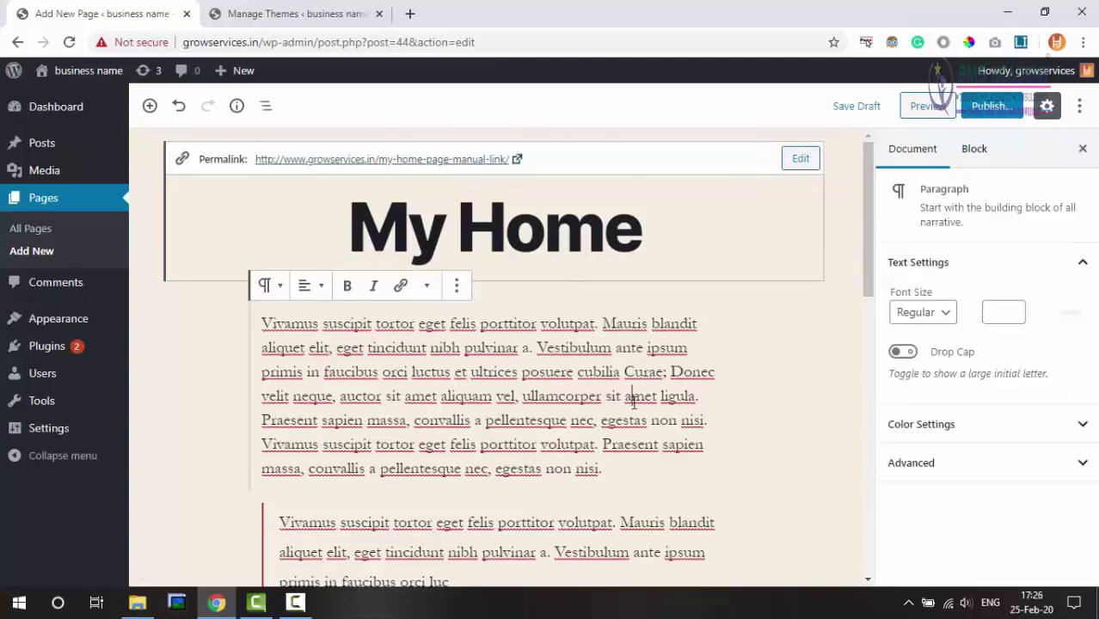
scroll(633, 395, "down", 2)
scroll(634, 405, "down", 1)
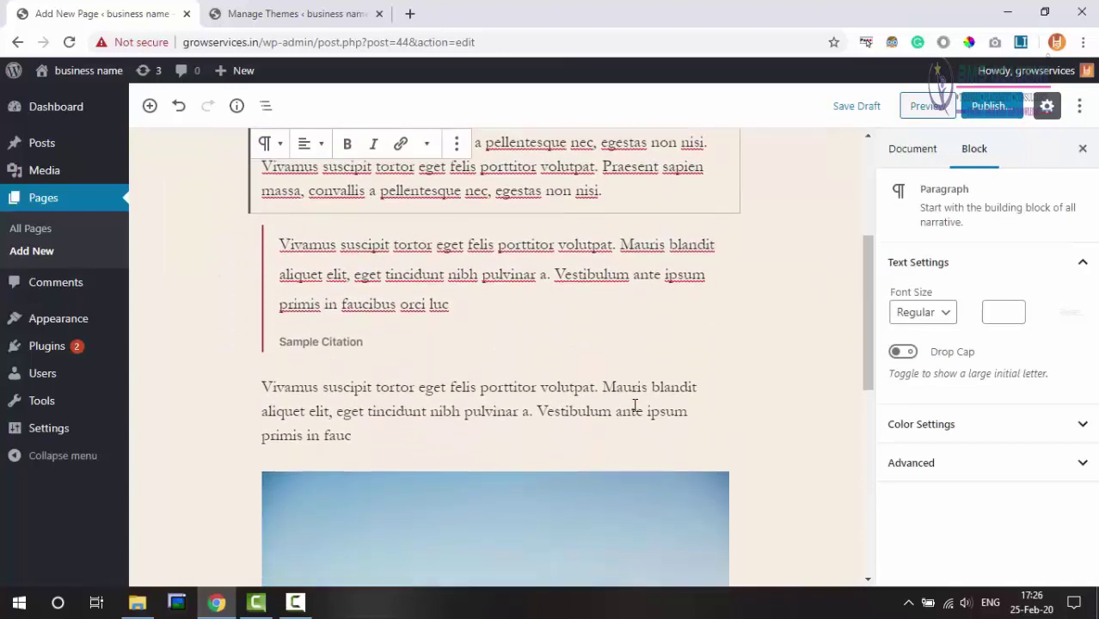
scroll(635, 405, "down", 2)
scroll(635, 405, "up", 1)
scroll(634, 405, "up", 1)
scroll(634, 405, "up", 2)
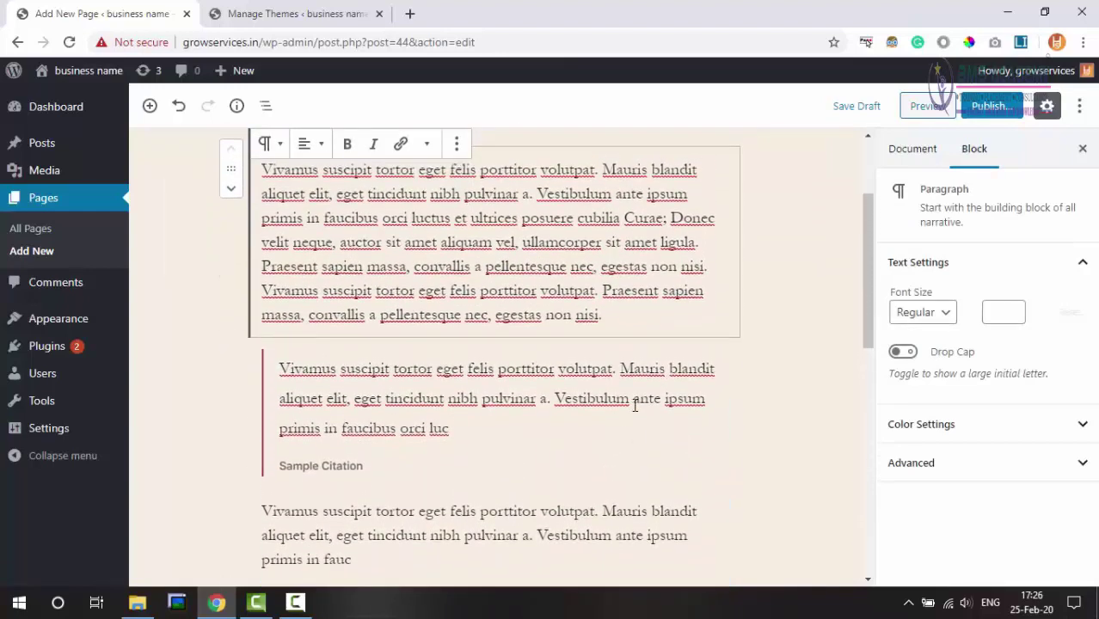
scroll(634, 405, "up", 1)
scroll(634, 405, "down", 2)
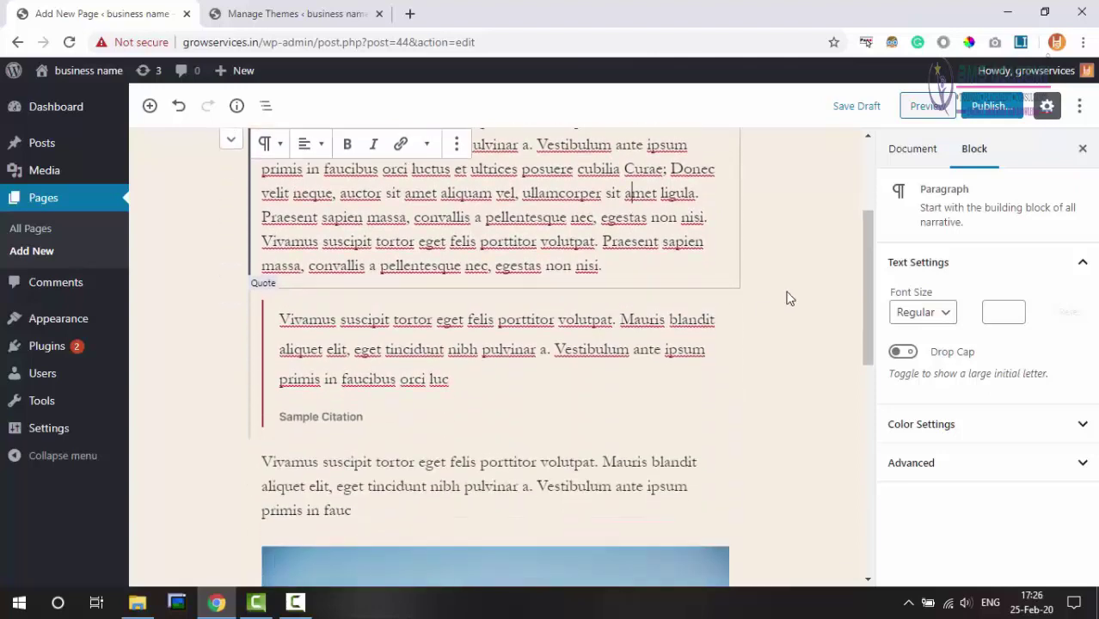
- Check Status & Visibility in the Document sidebar, keeping Public visibility and Immediately publishing
left_click(908, 149)
scroll(709, 234, "up", 1)
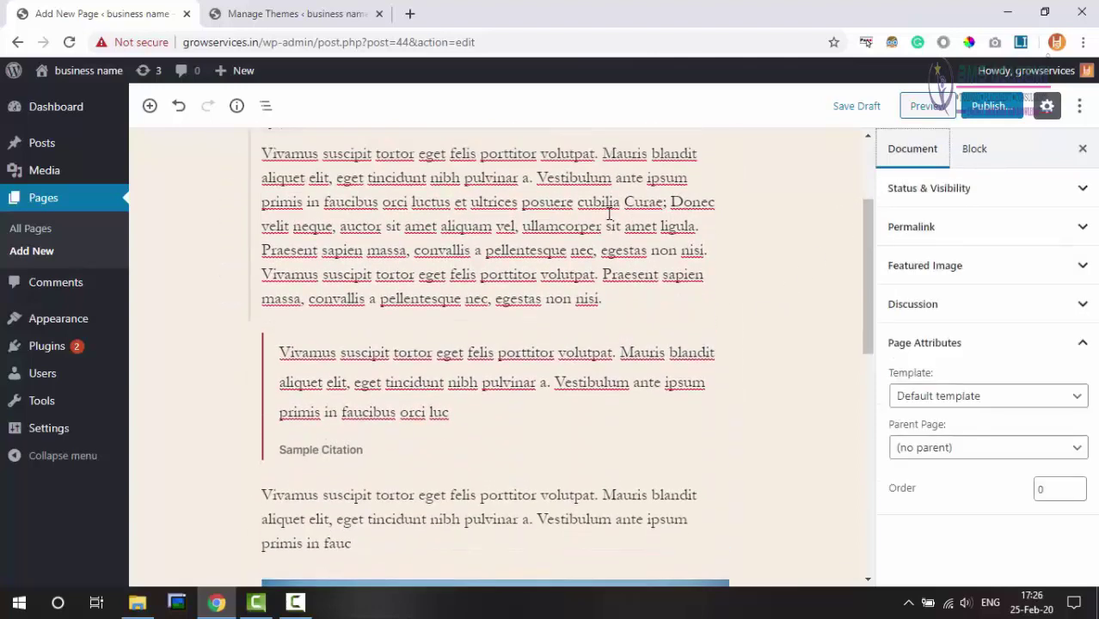
scroll(653, 224, "up", 1)
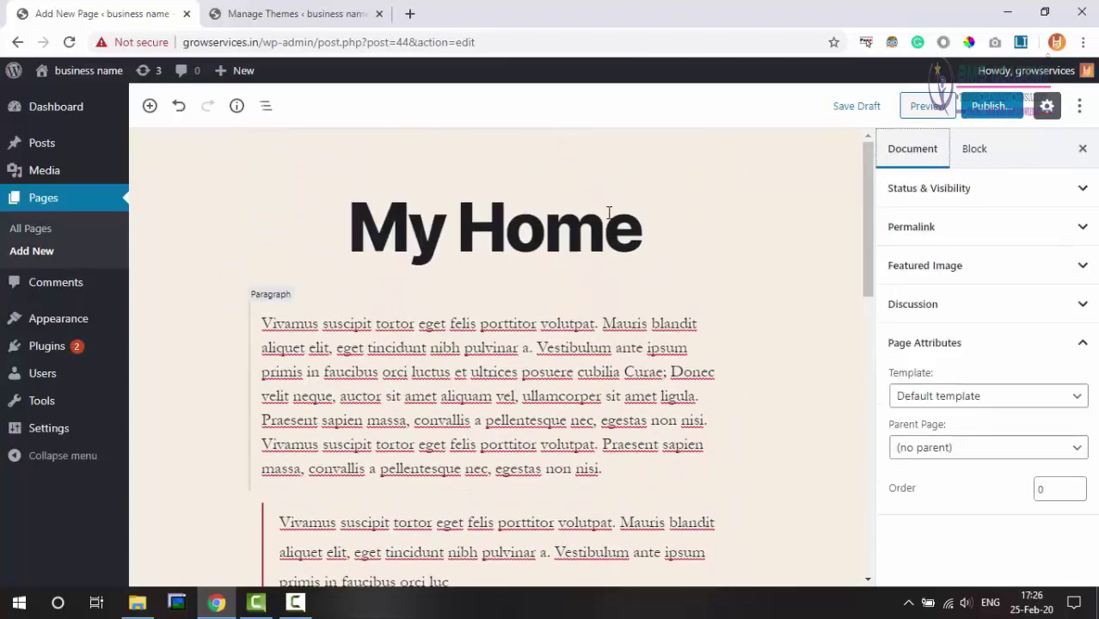
left_click(1049, 203)
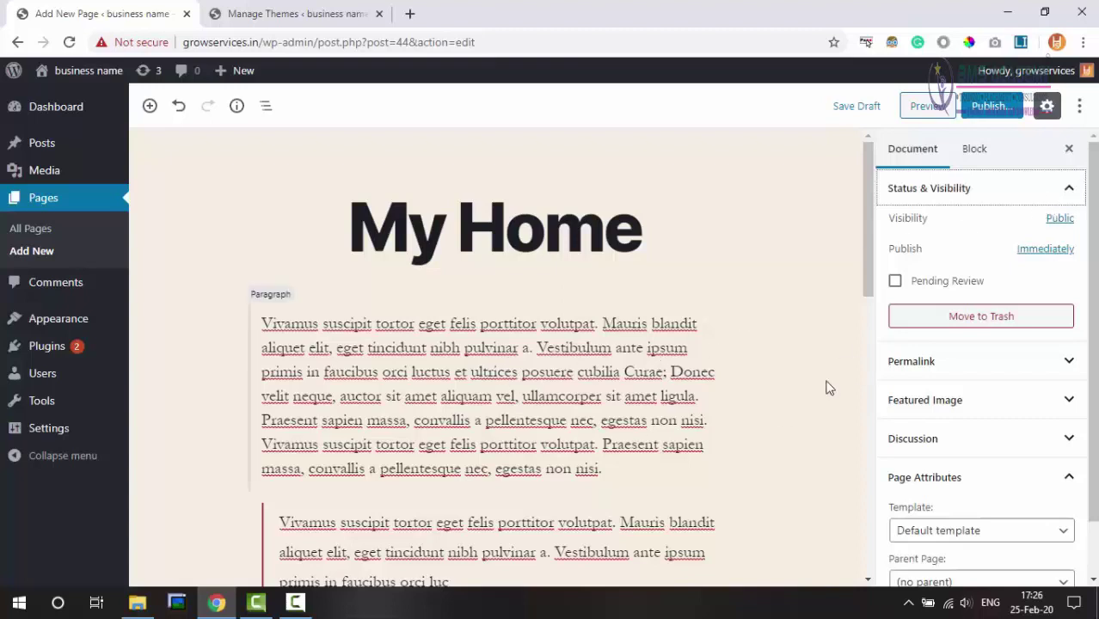
left_click(1044, 251)
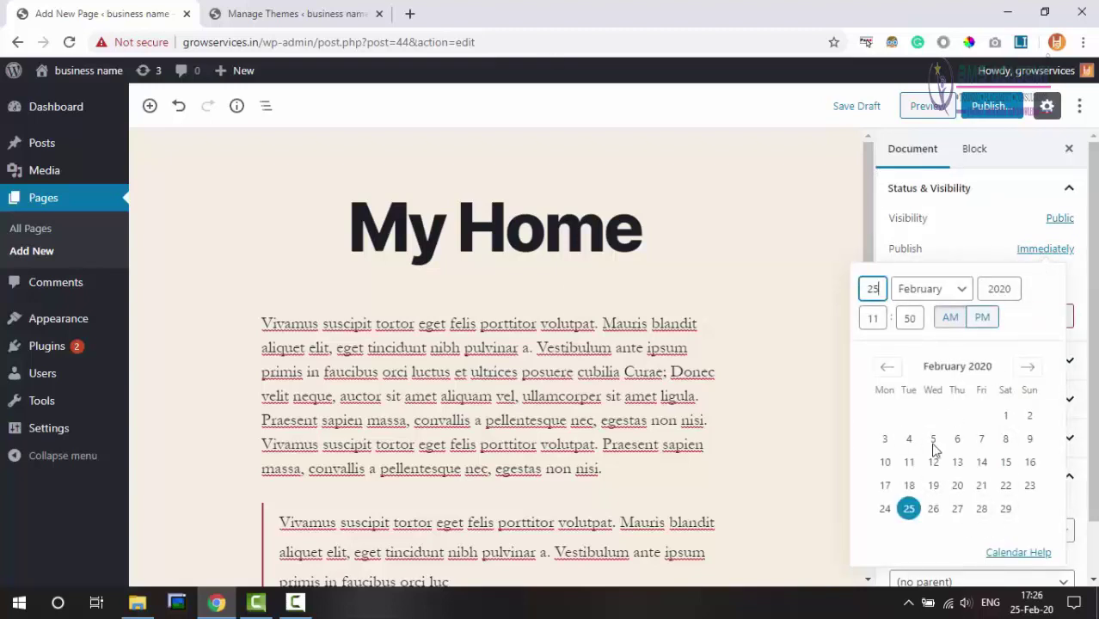
left_click(1046, 251)
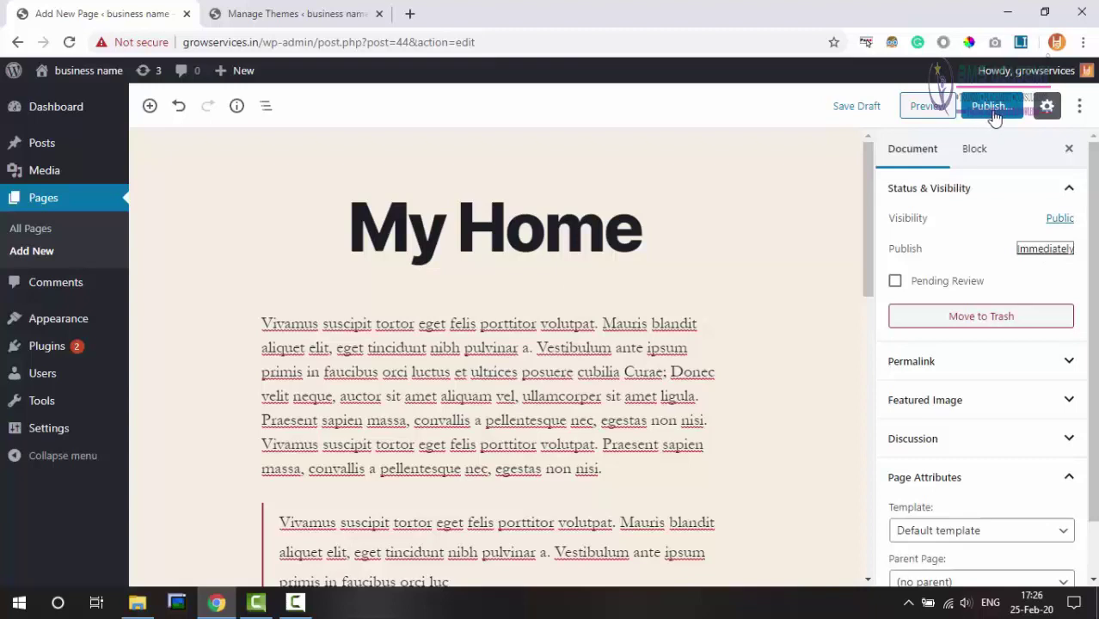
- Preview My Home in a new tab, scroll through its paragraph, quote and image, then return to the editor
left_click(927, 110)
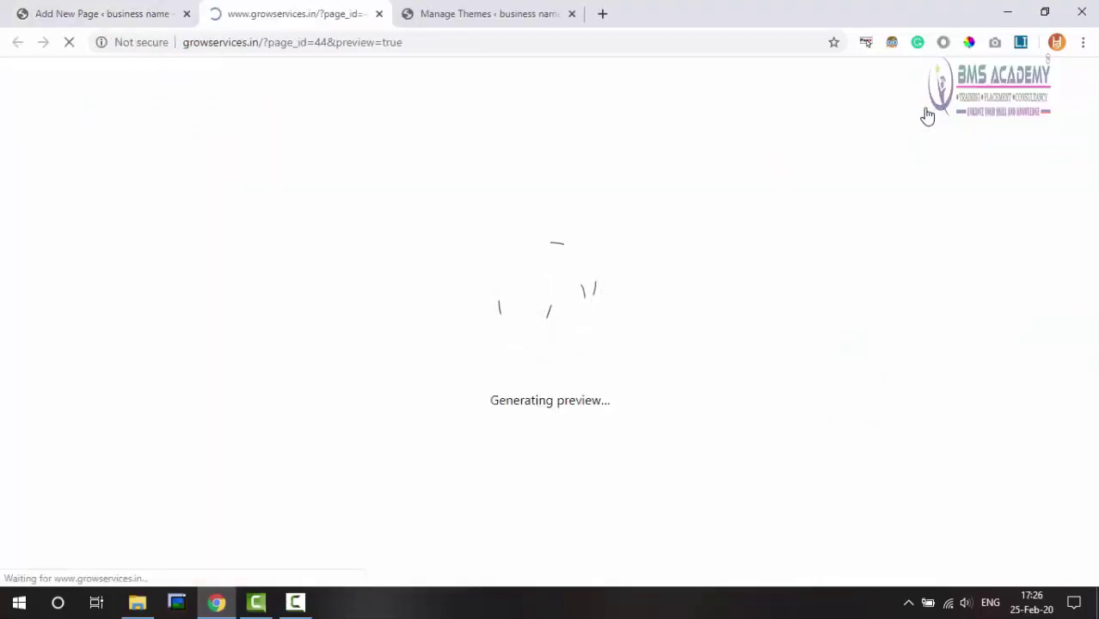
scroll(856, 301, "down", 2)
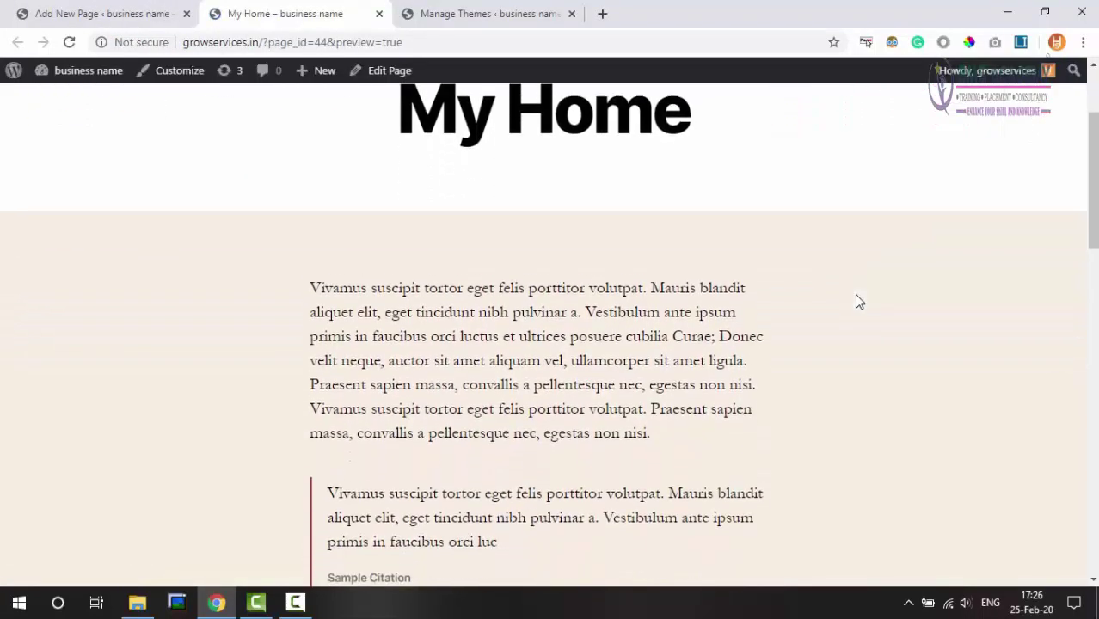
scroll(857, 301, "down", 1)
scroll(857, 301, "down", 1)
scroll(857, 301, "down", 1)
scroll(857, 301, "down", 2)
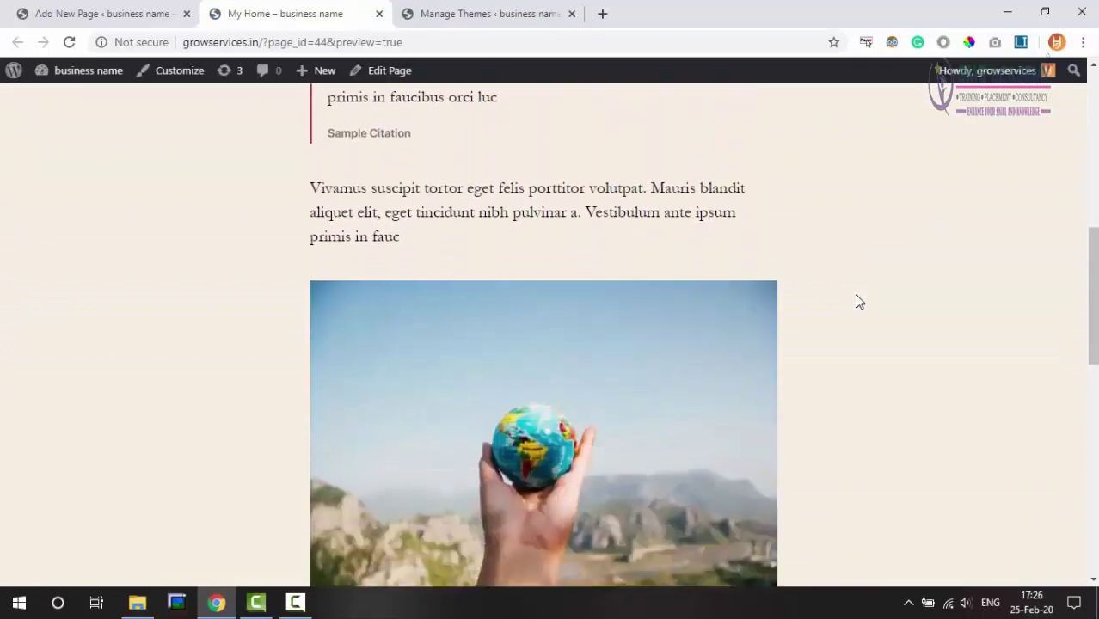
scroll(857, 301, "down", 1)
scroll(857, 301, "down", 2)
scroll(856, 301, "down", 1)
scroll(856, 301, "up", 9)
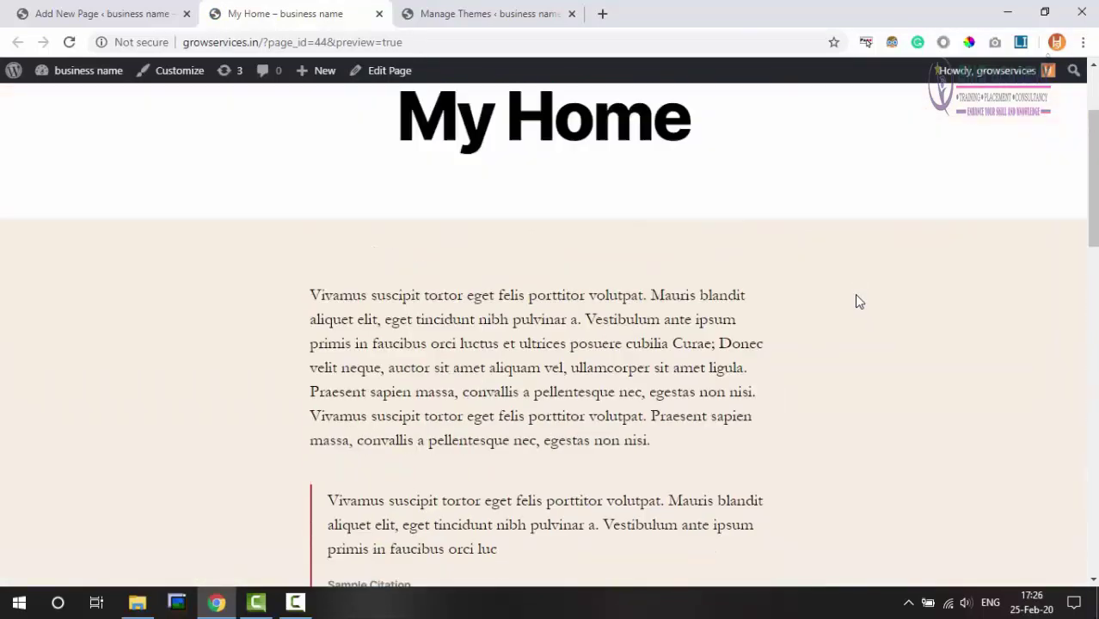
scroll(857, 301, "up", 2)
scroll(856, 301, "down", 6)
scroll(856, 301, "down", 4)
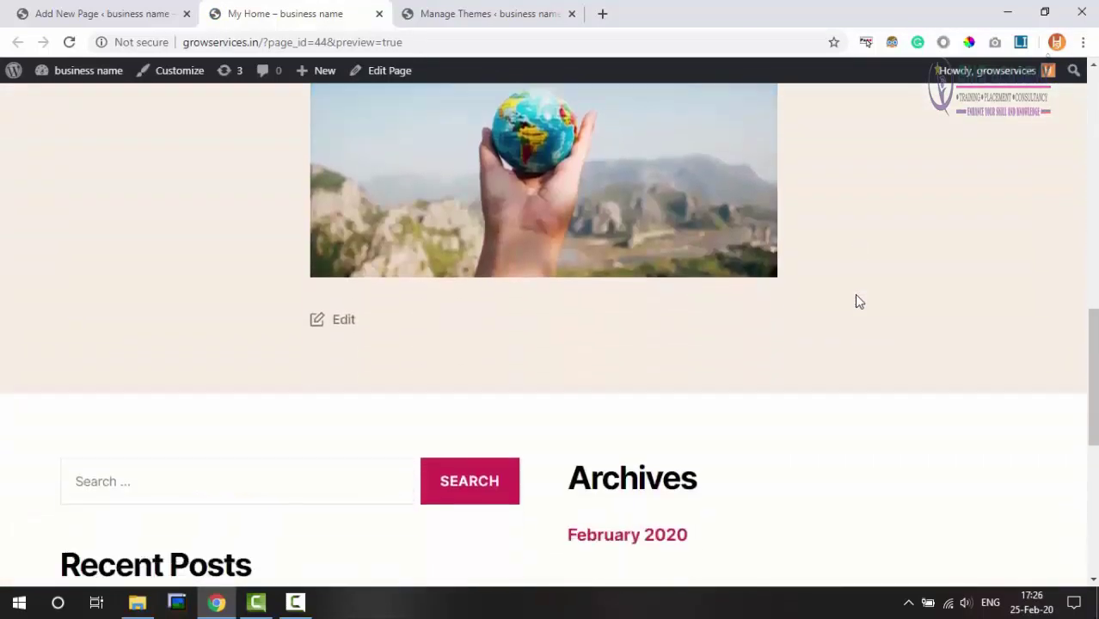
scroll(857, 301, "up", 1)
scroll(857, 301, "up", 5)
scroll(856, 301, "up", 3)
scroll(856, 301, "down", 2)
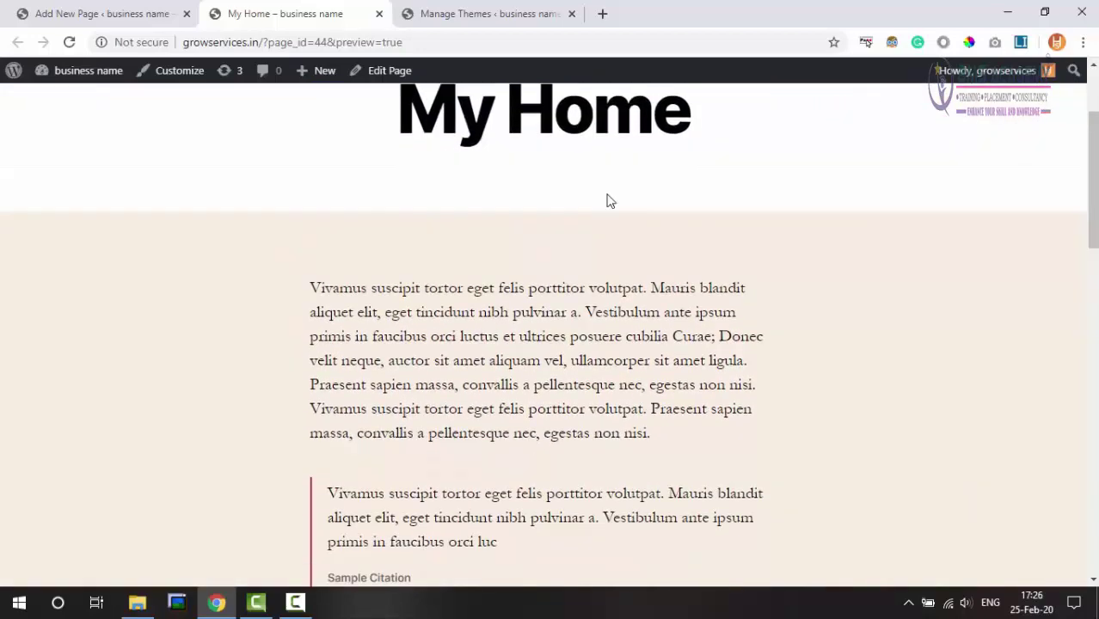
scroll(607, 200, "up", 1)
left_click(129, 12)
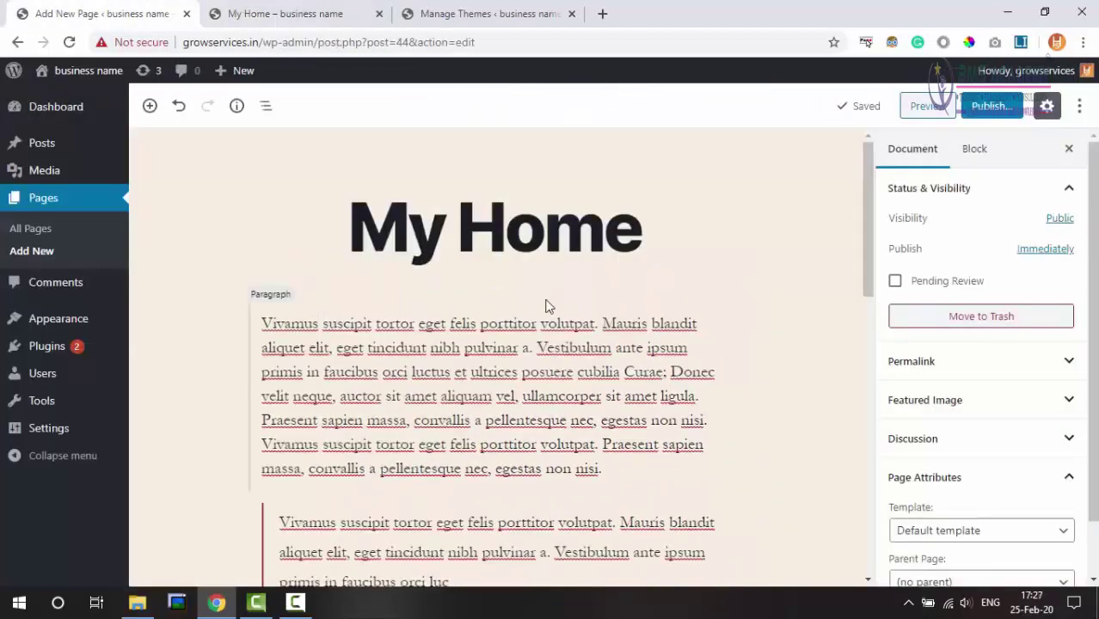
- Open the pre-publish checks panel for the My Home page
scroll(634, 338, "down", 2)
scroll(634, 338, "down", 3)
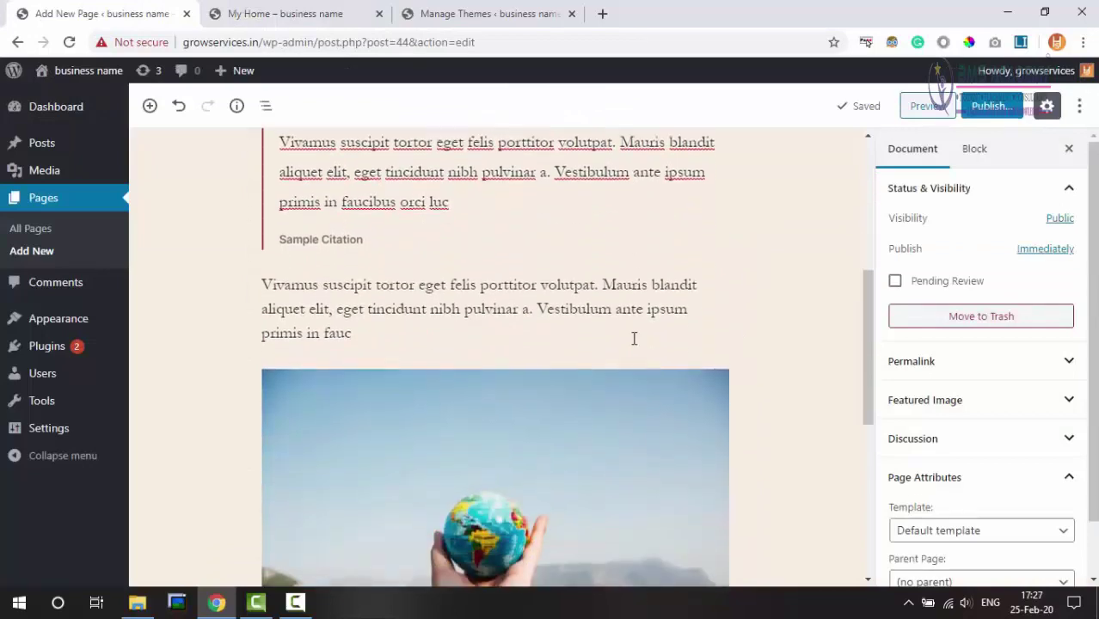
scroll(634, 338, "down", 3)
scroll(634, 337, "up", 5)
scroll(633, 338, "up", 3)
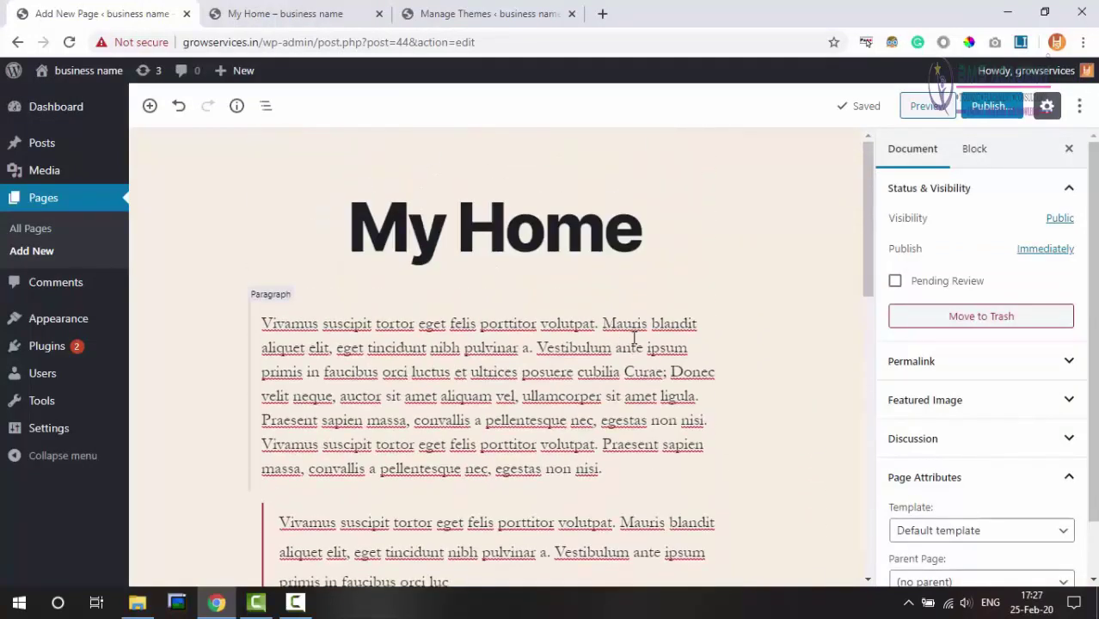
left_click(993, 109)
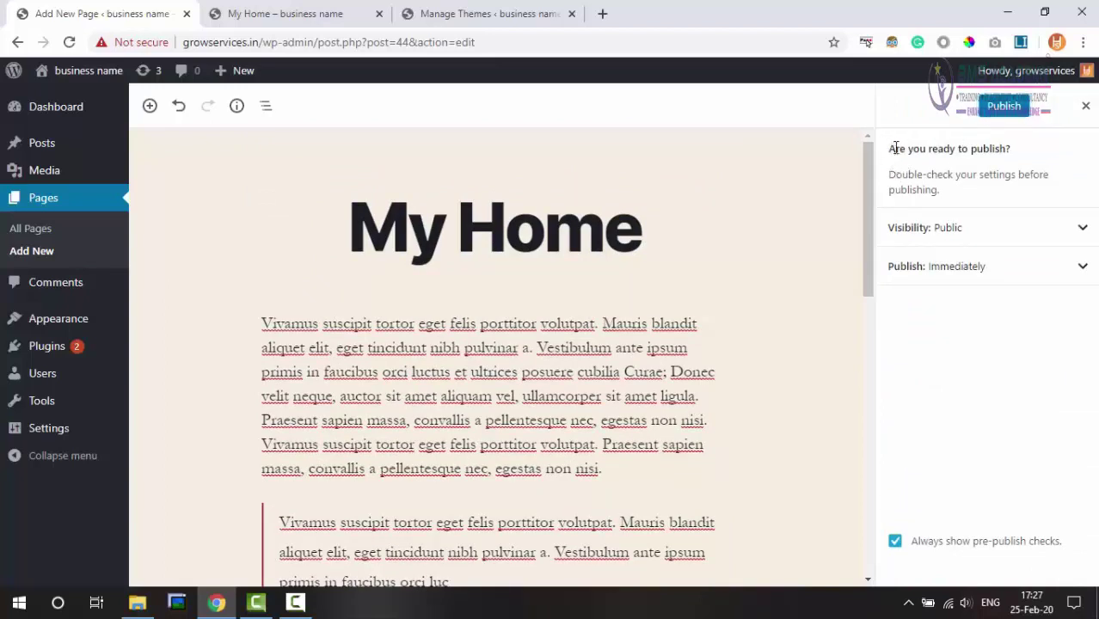
mouse_move(890, 151)
left_mouse_down()
mouse_move(975, 176)
mouse_move(956, 196)
left_mouse_up()
left_click(894, 176)
left_click(959, 197)
- Review the Visibility (Public) and Publish (Immediately) sections of the pre-publish panel
left_click(1082, 229)
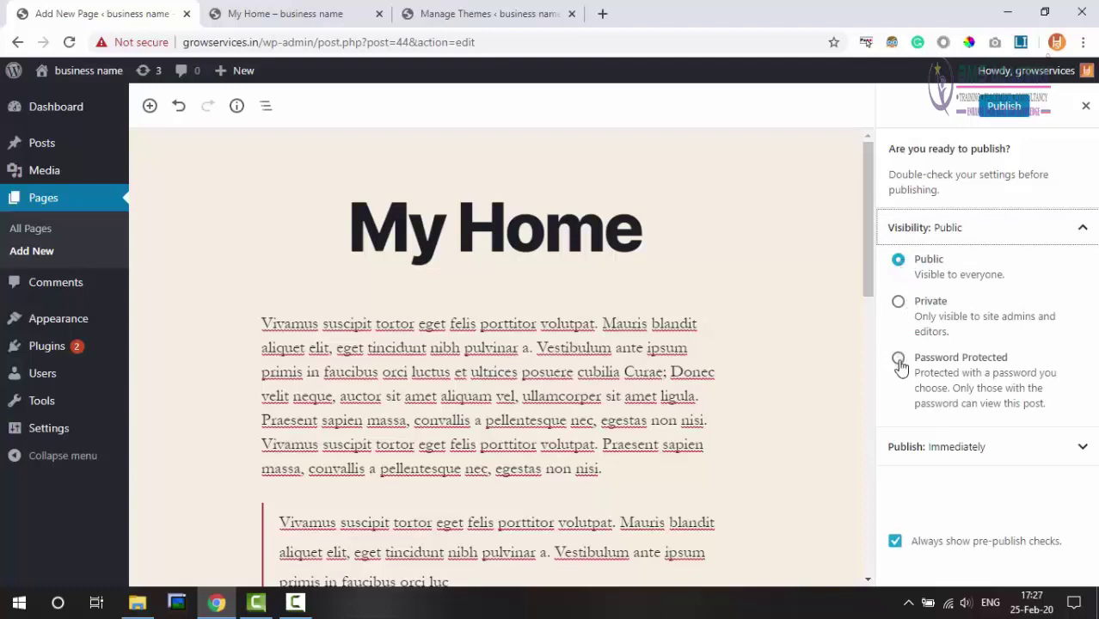
left_click(1084, 233)
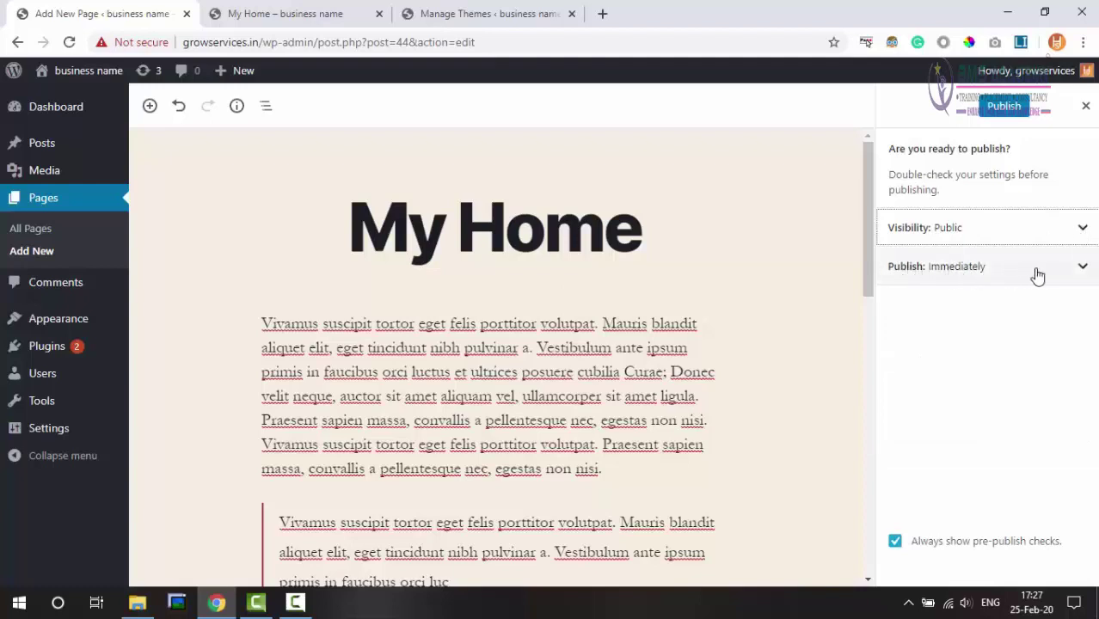
left_click(1083, 269)
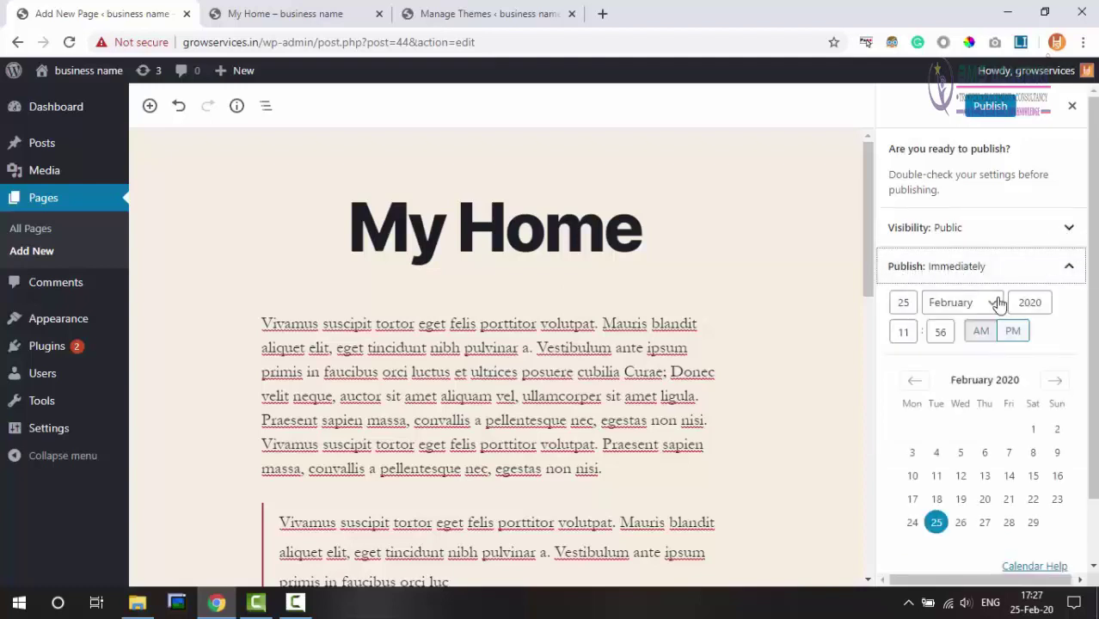
left_click(1069, 269)
left_click(1083, 269)
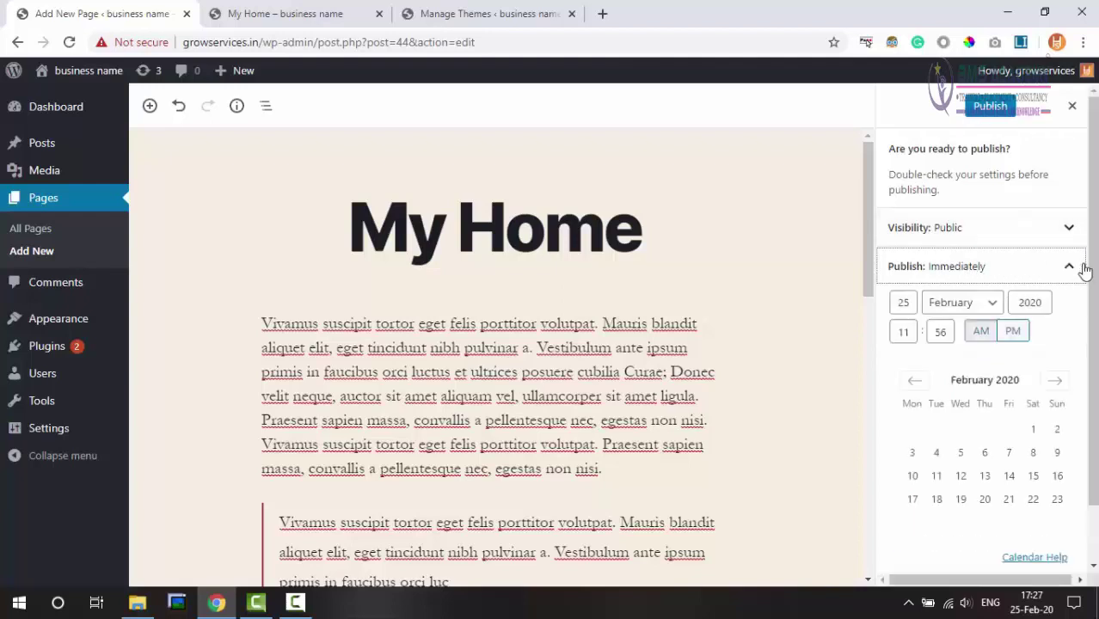
left_click(1083, 268)
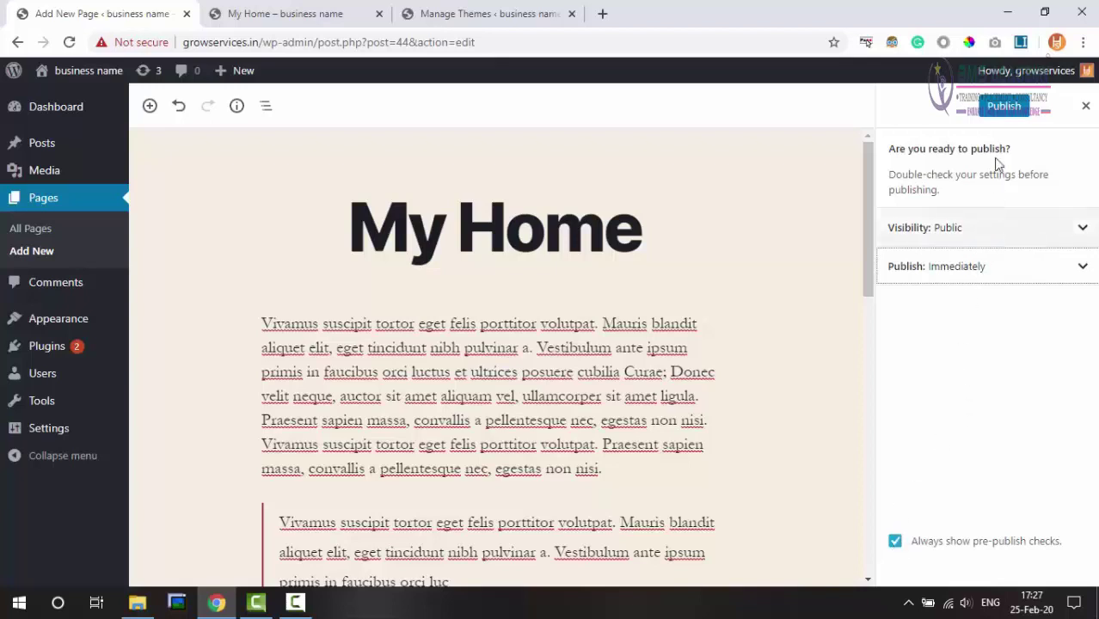
- Publish My Home and copy its live page address
left_click(1002, 109)
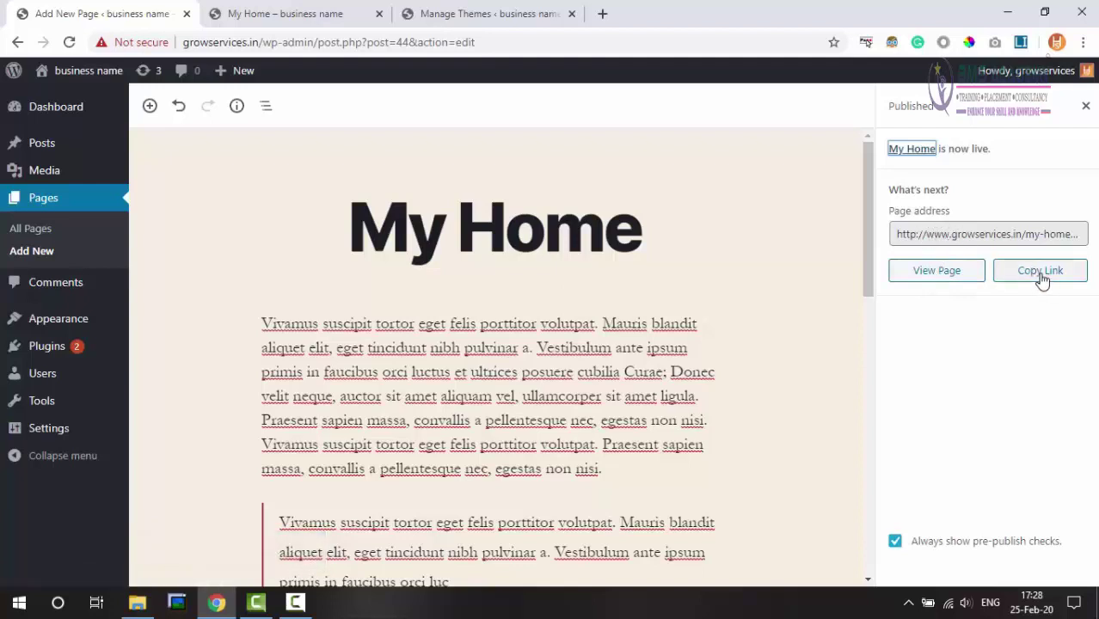
left_click(1006, 236)
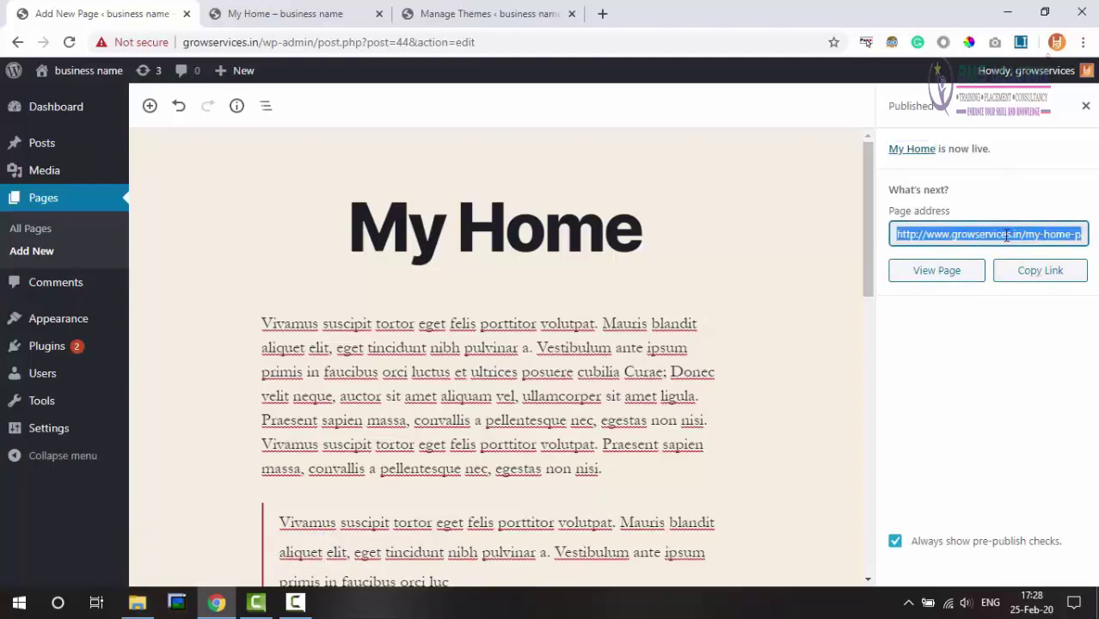
right_click(1005, 235)
left_click(1010, 247)
left_click(1040, 373)
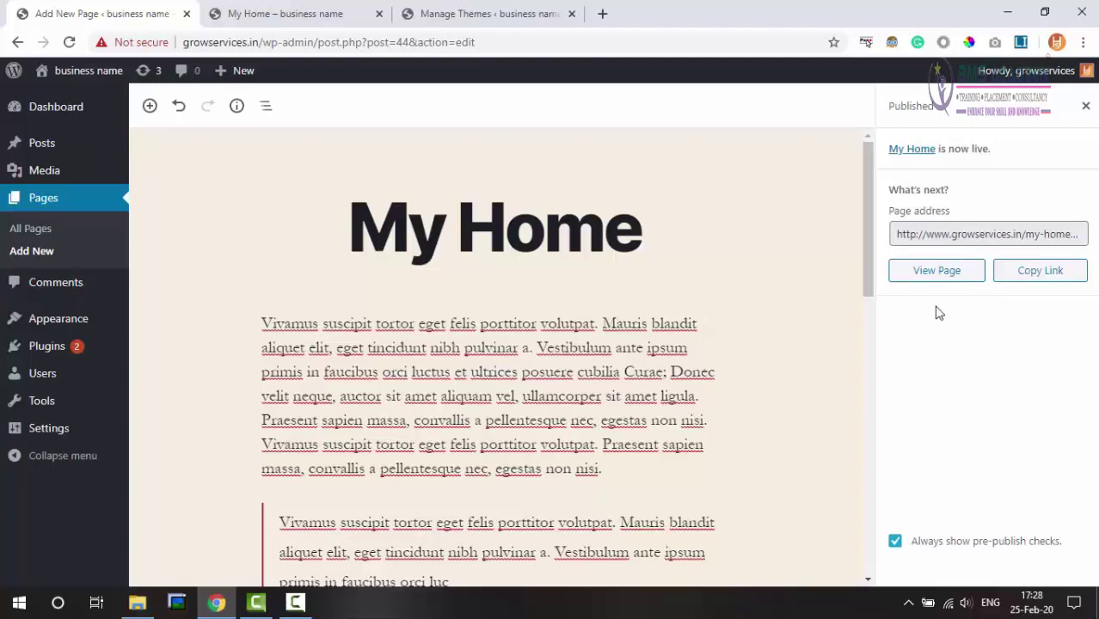
- View the live My Home page at my-home-page-manual-link and scroll to its quote and globe image
left_click(943, 274)
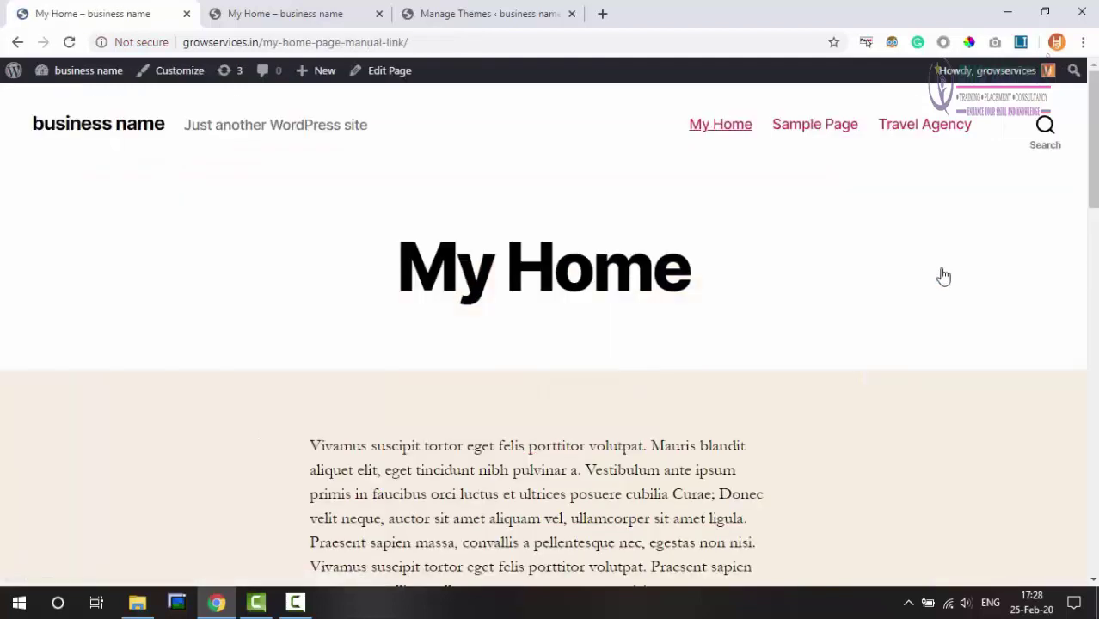
mouse_move(1092, 138)
left_mouse_down()
mouse_move(1092, 293)
mouse_move(1092, 238)
left_mouse_up()
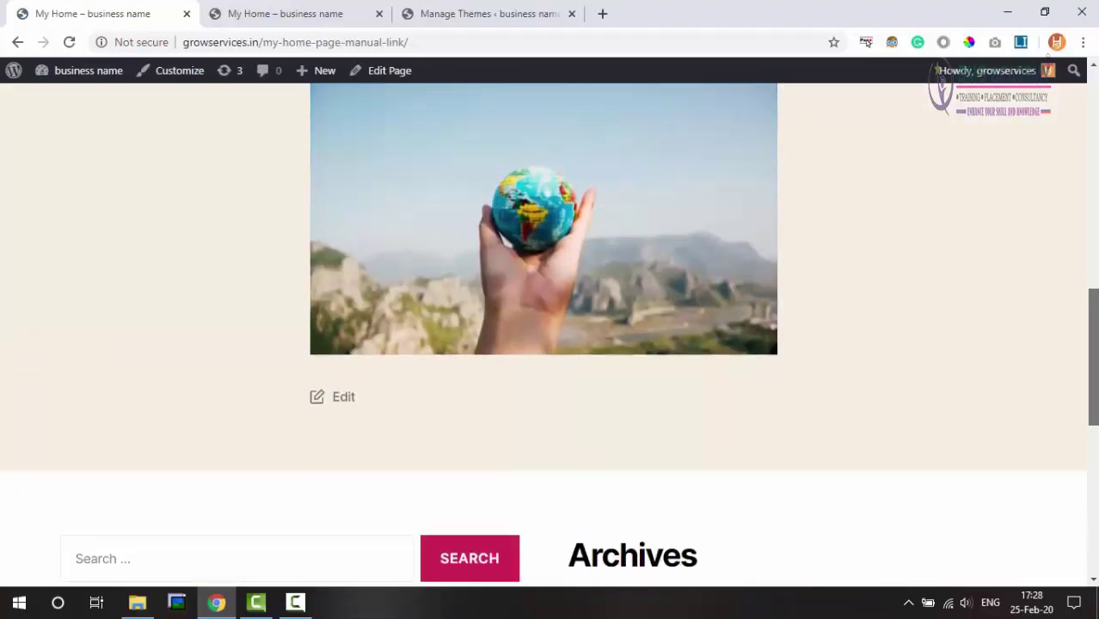